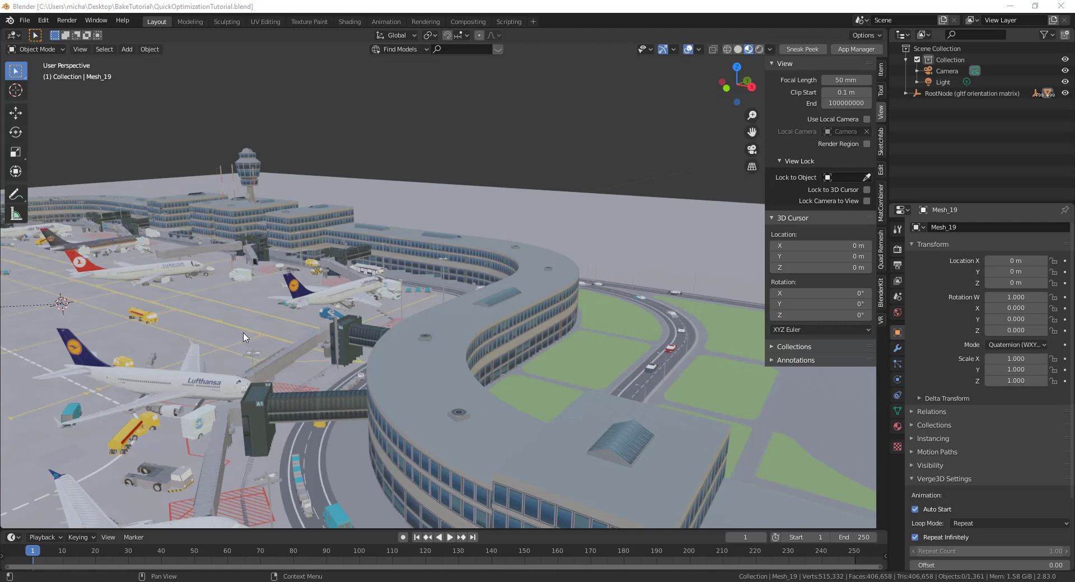
# Step: Select every object in the airport scene and enter Edit Mode on their meshes
pyautogui.scroll(-4, 248, 334)
pyautogui.moveTo(261, 346); pyautogui.dragTo(454, 380, button='middle')
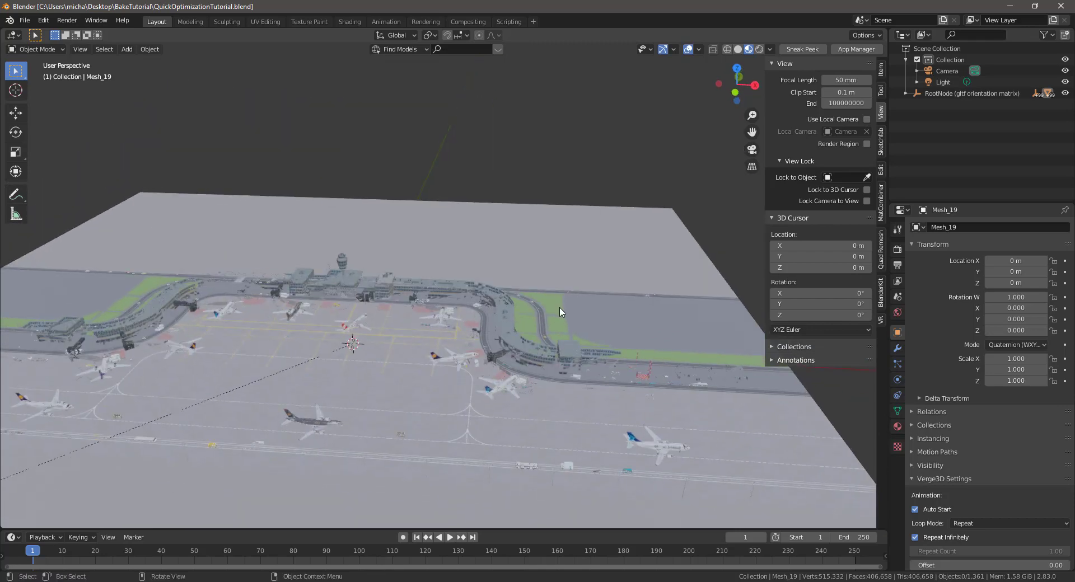
pyautogui.scroll(3, 488, 356)
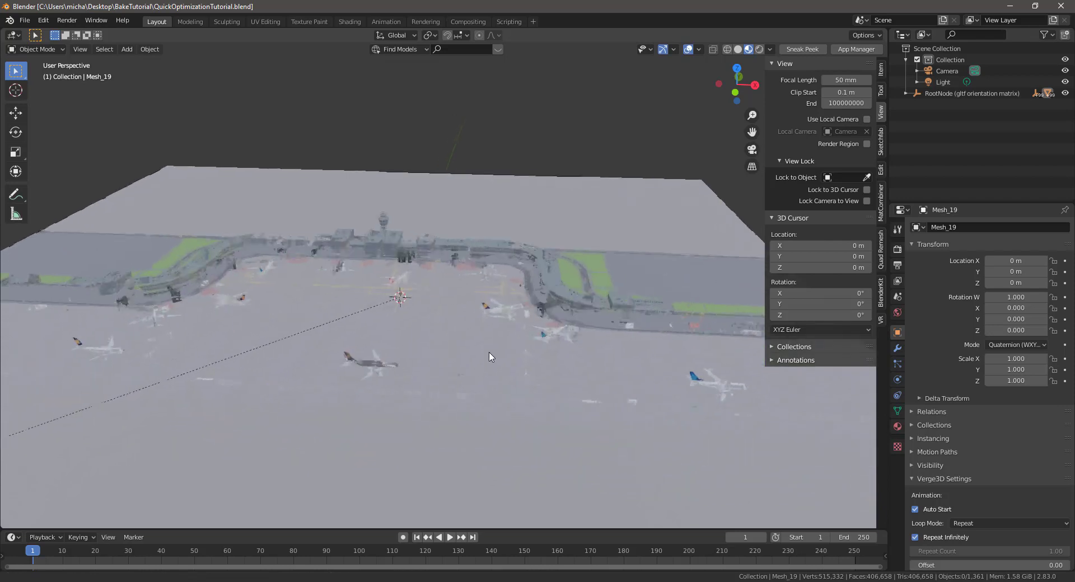
pyautogui.scroll(2, 495, 364)
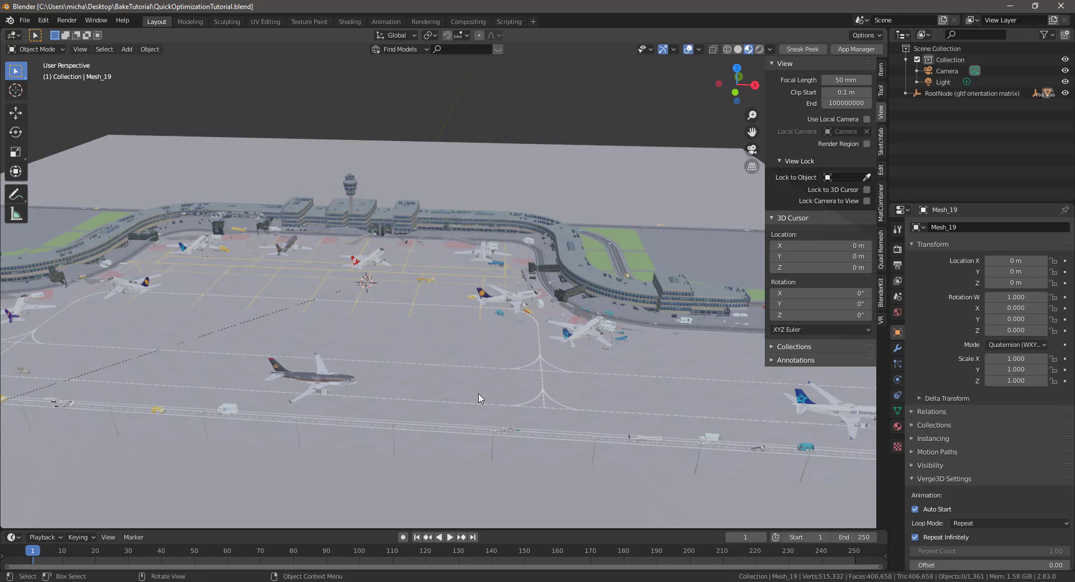
pyautogui.moveTo(479, 403); pyautogui.dragTo(475, 413, button='middle')
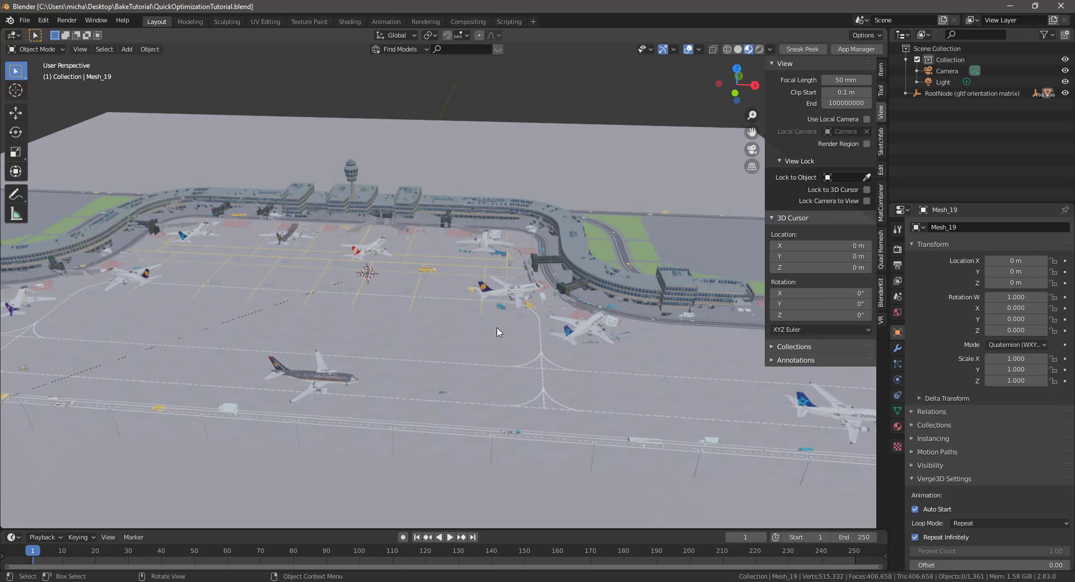
pyautogui.press('a')
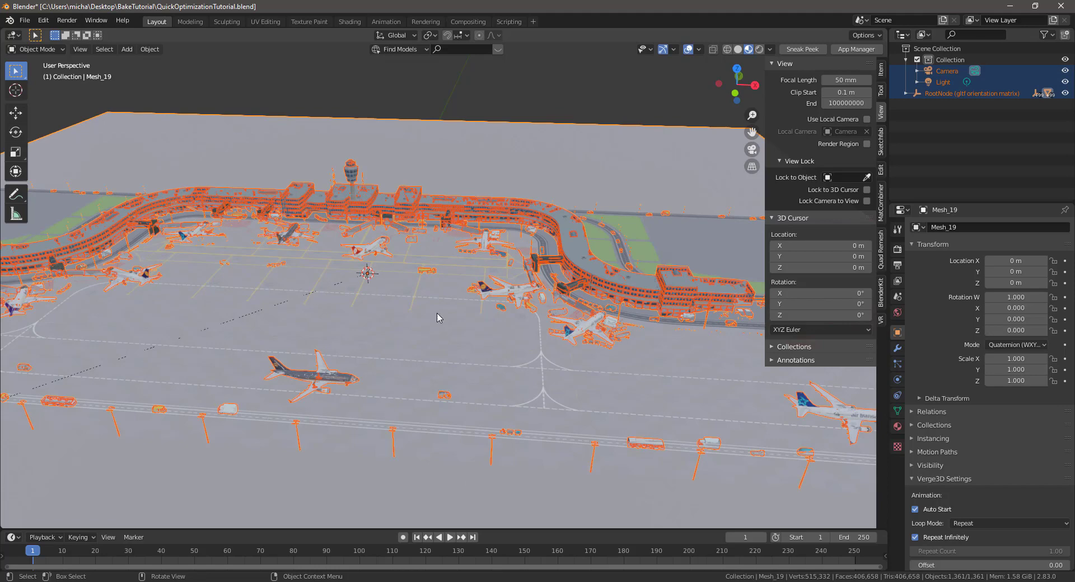
pyautogui.press('Tab')
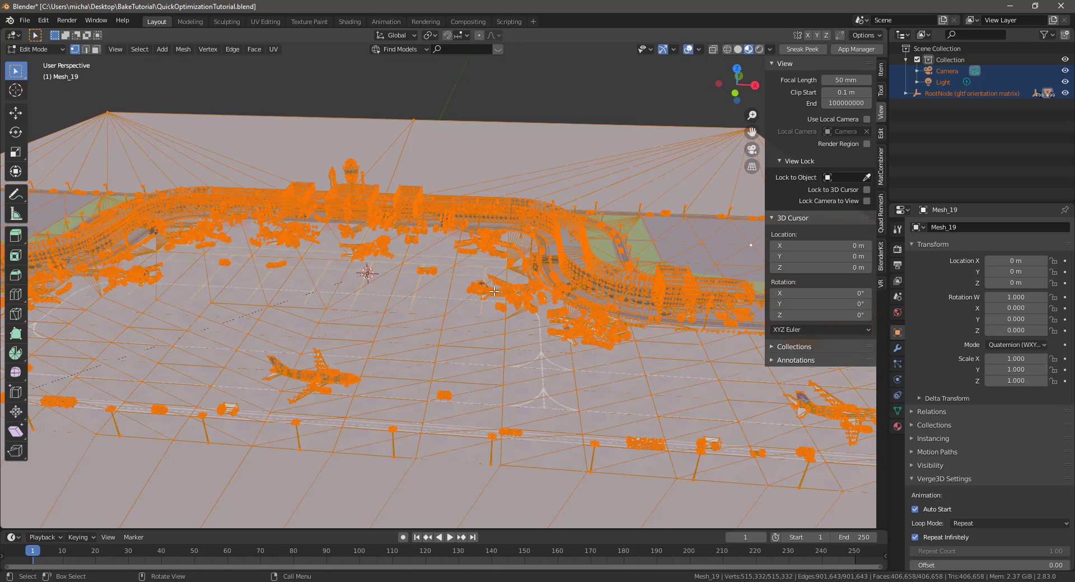
# Step: Toggle the system console window
pyautogui.click(185, 50)
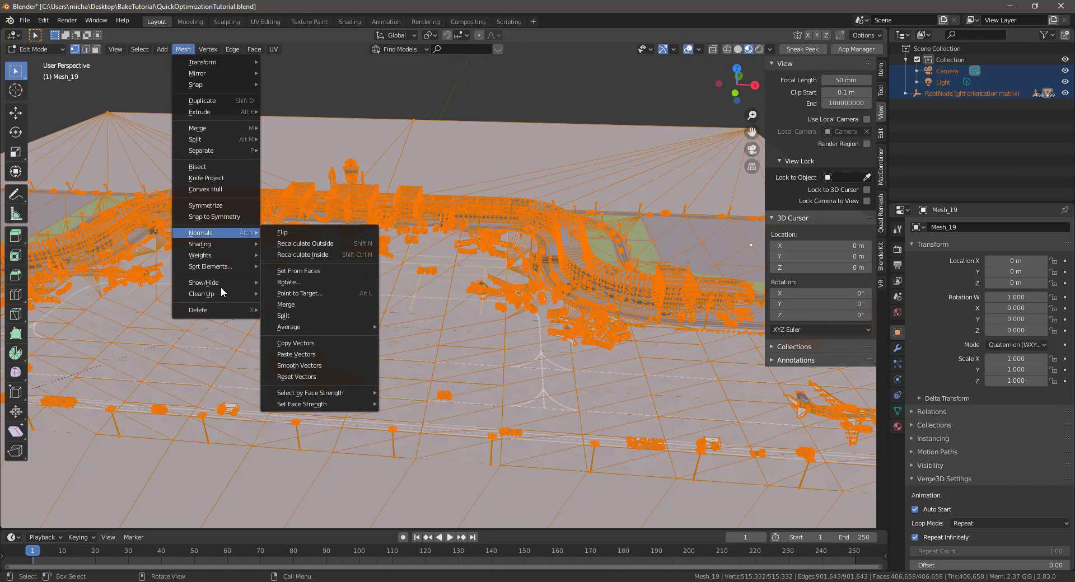
pyautogui.moveTo(210, 293)
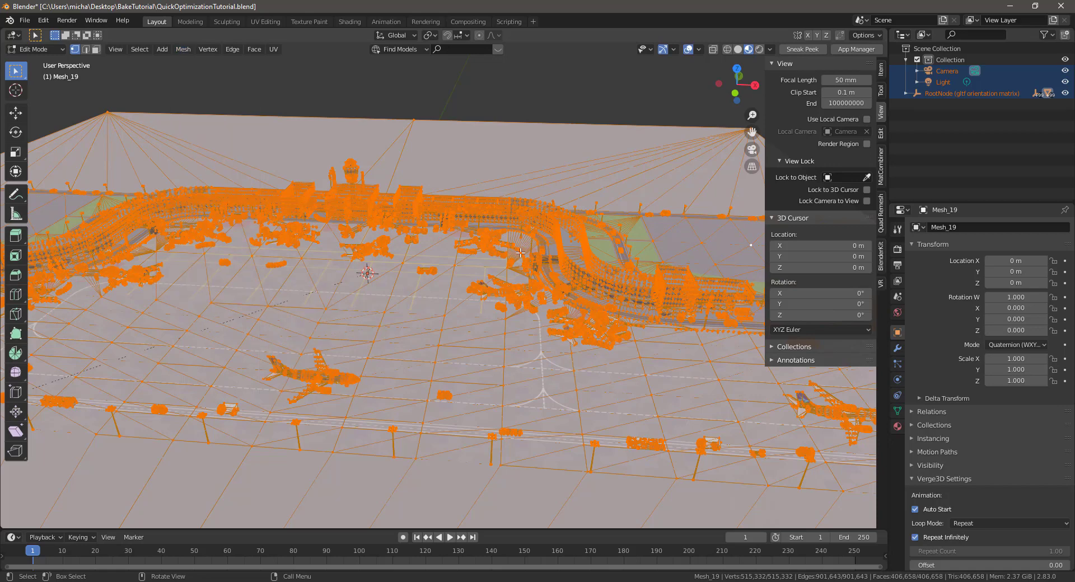
pyautogui.click(108, 19)
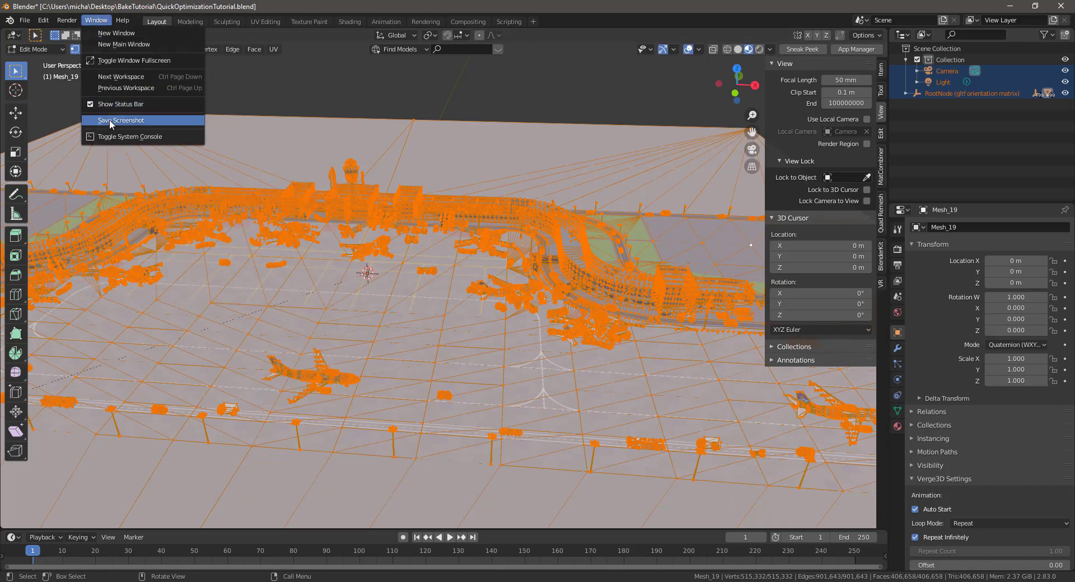
pyautogui.click(119, 140)
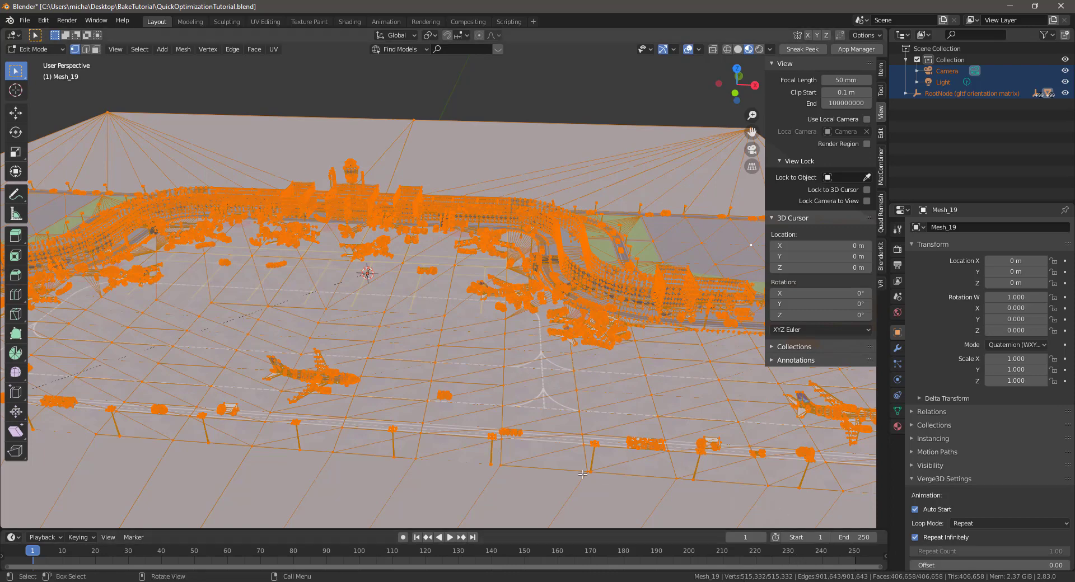
# Step: Merge the vertices of the whole airport mesh by distance, using a 0.1 m merge distance
pyautogui.scroll(8, 569, 309)
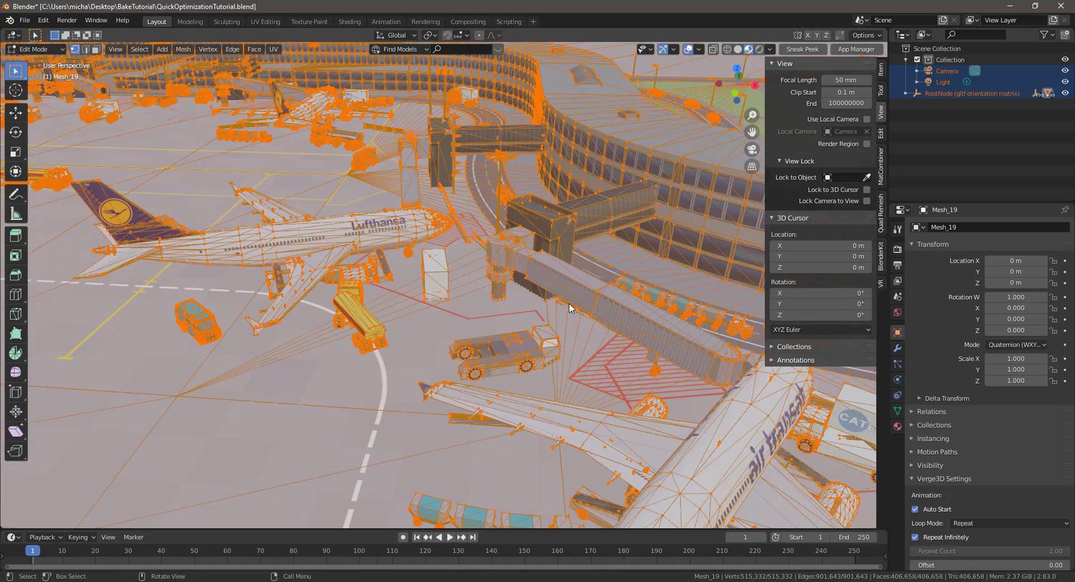
pyautogui.keyDown('shift'); pyautogui.moveTo(575, 325); pyautogui.dragTo(630, 347, button='middle'); pyautogui.keyUp('shift')
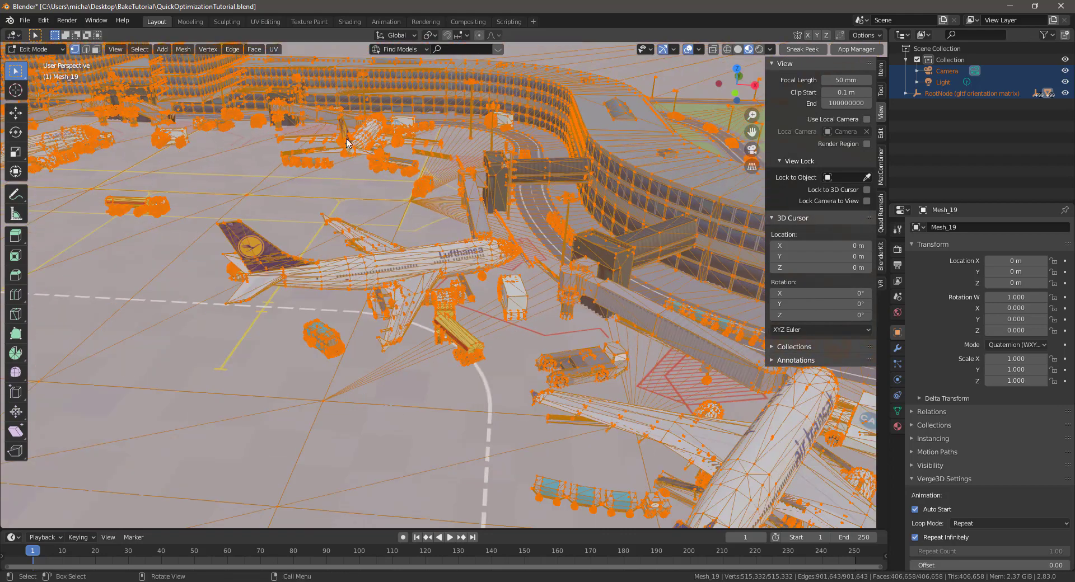
pyautogui.click(183, 49)
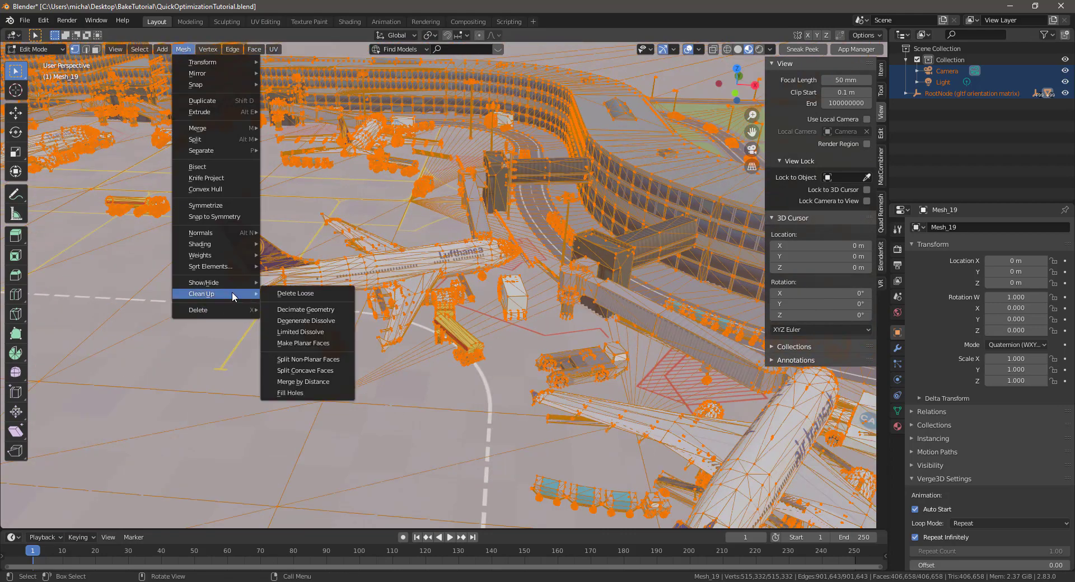
pyautogui.click(304, 381)
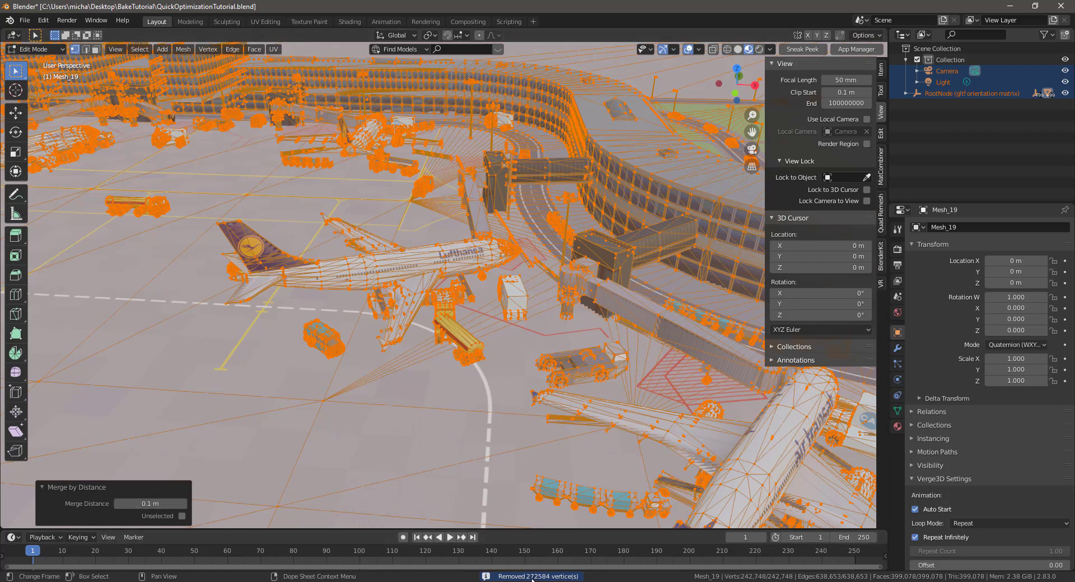
# Step: Check the Merge by Distance report in the system console and minimize the console
pyautogui.hotkey('alt', 'Tab')
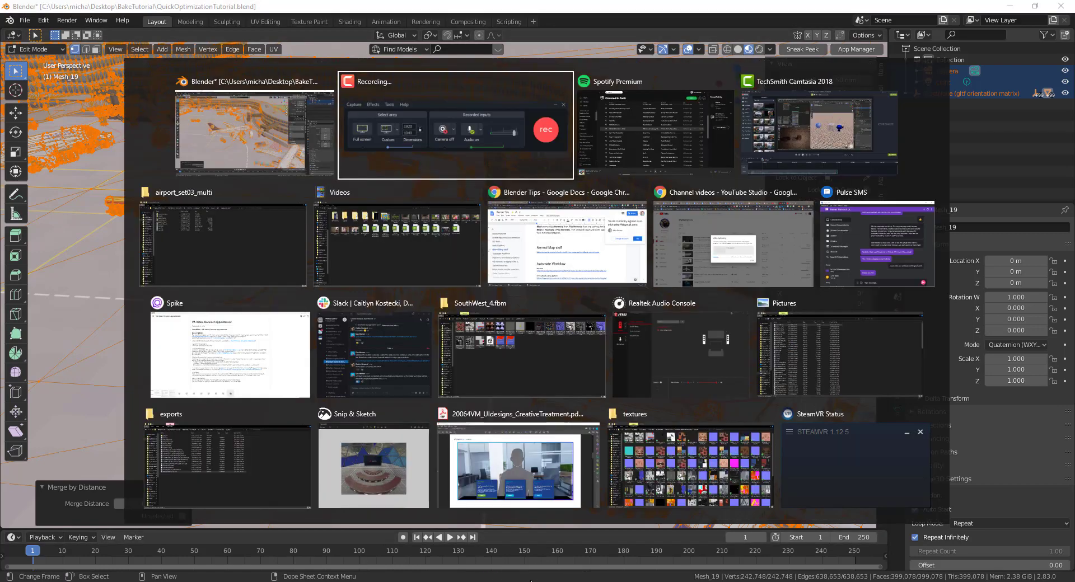
pyautogui.hotkey('alt', 'Tab')
pyautogui.hotkey('alt', 'Tab')
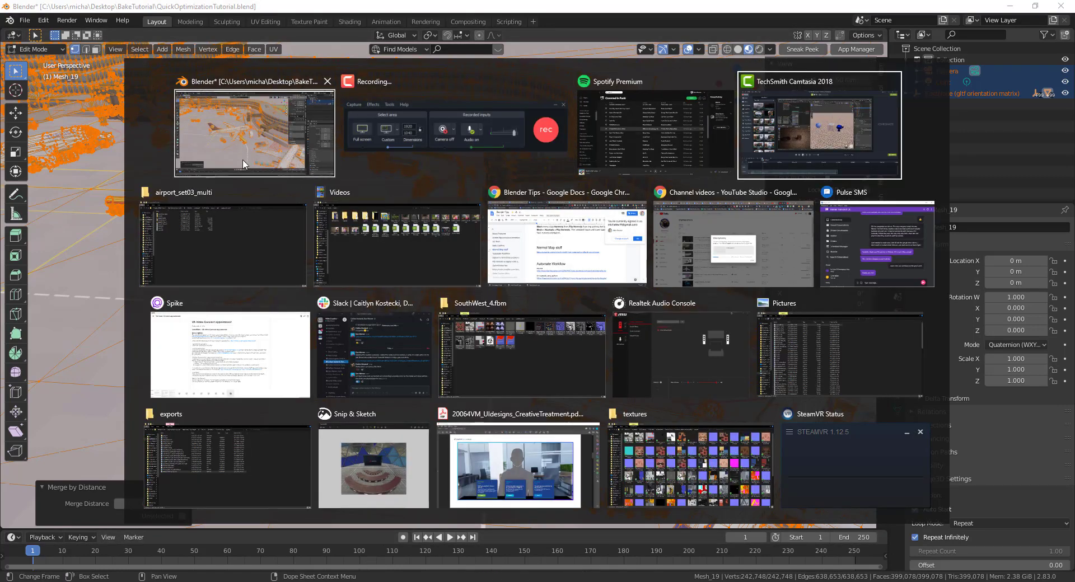
pyautogui.click(227, 122)
pyautogui.click(96, 19)
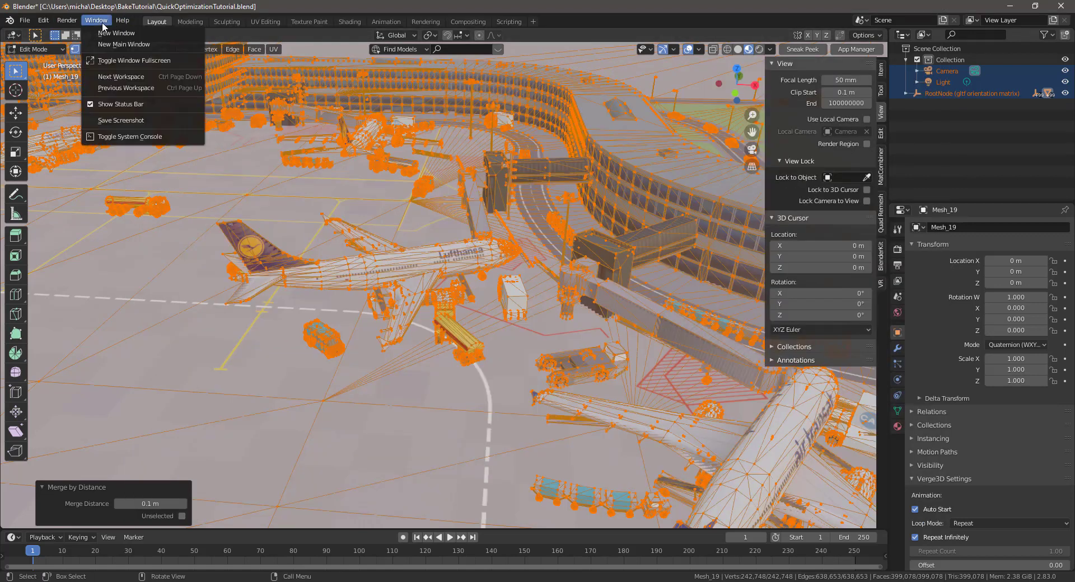
pyautogui.click(118, 137)
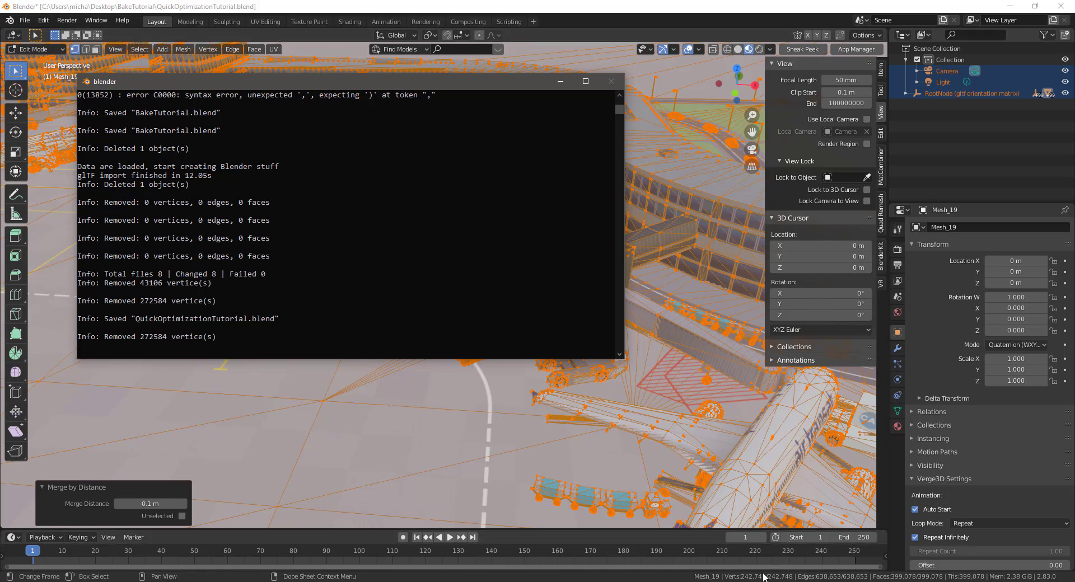
pyautogui.click(553, 81)
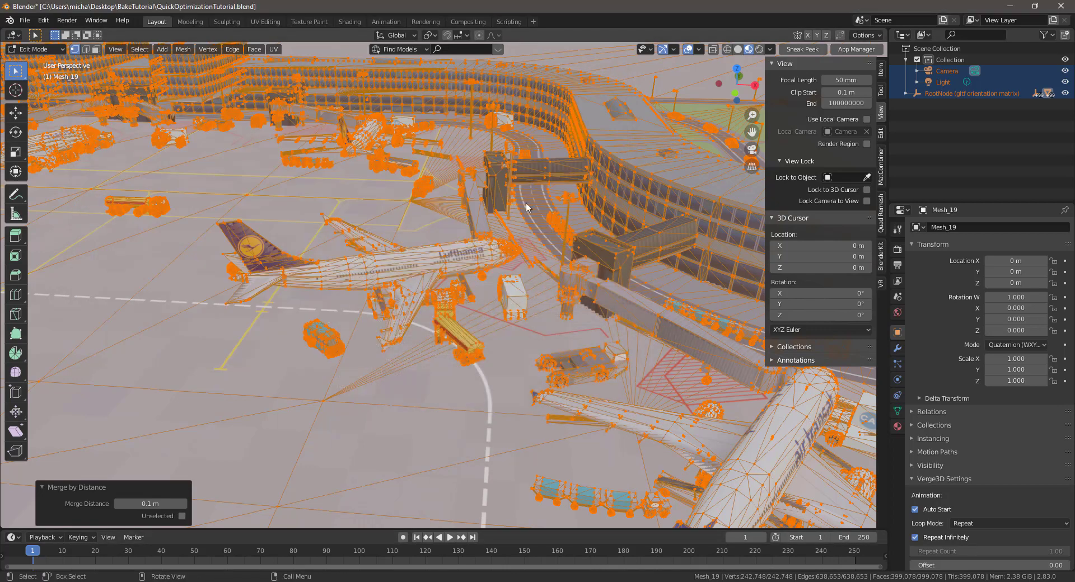
# Step: Examine the merged geometry around the terminal, parked aircraft and jet bridges from several distances and angles
pyautogui.scroll(-8, 526, 204)
pyautogui.scroll(3, 528, 200)
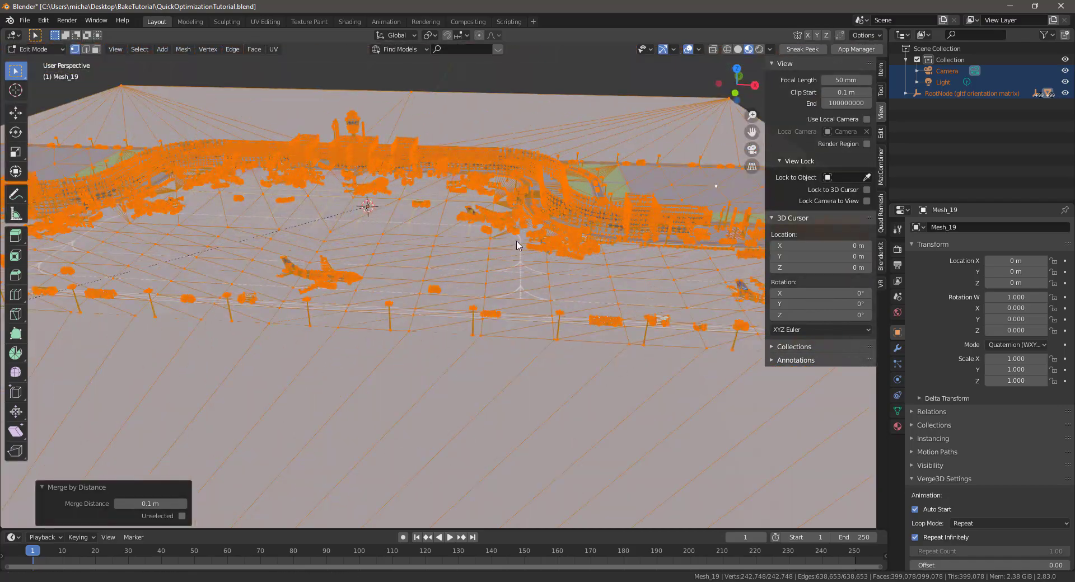
pyautogui.keyDown('shift'); pyautogui.moveTo(519, 239); pyautogui.dragTo(494, 332, button='middle'); pyautogui.keyUp('shift')
pyautogui.scroll(-1, 441, 320)
pyautogui.scroll(5, 442, 320)
pyautogui.scroll(-2, 495, 334)
pyautogui.scroll(4, 496, 334)
pyautogui.keyDown('shift'); pyautogui.moveTo(427, 363); pyautogui.dragTo(567, 281, button='middle'); pyautogui.keyUp('shift')
pyautogui.scroll(-1, 567, 281)
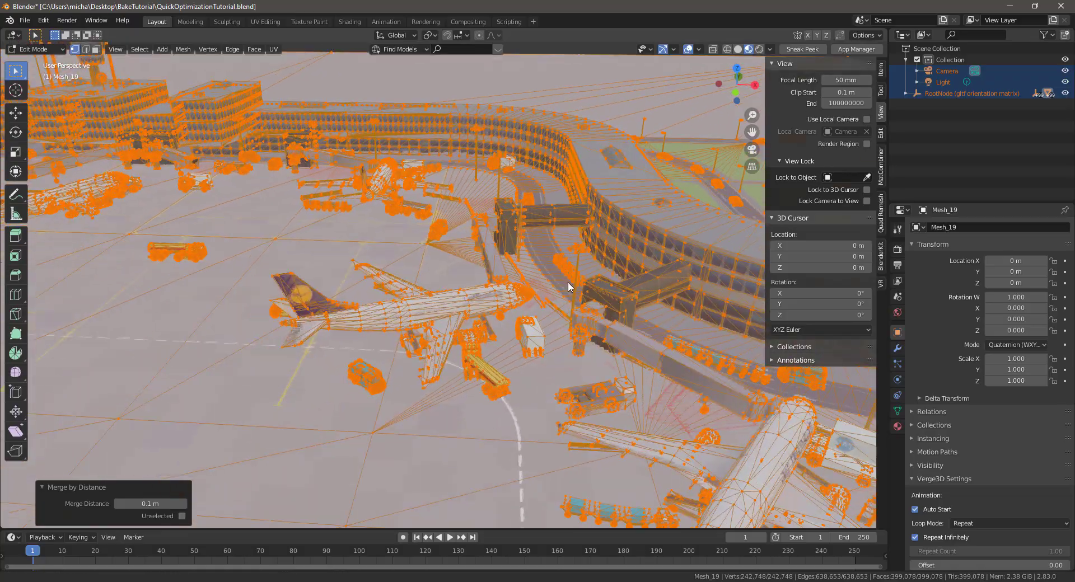
pyautogui.scroll(8, 515, 312)
pyautogui.moveTo(518, 312); pyautogui.dragTo(427, 386, button='middle')
pyautogui.scroll(-4, 458, 328)
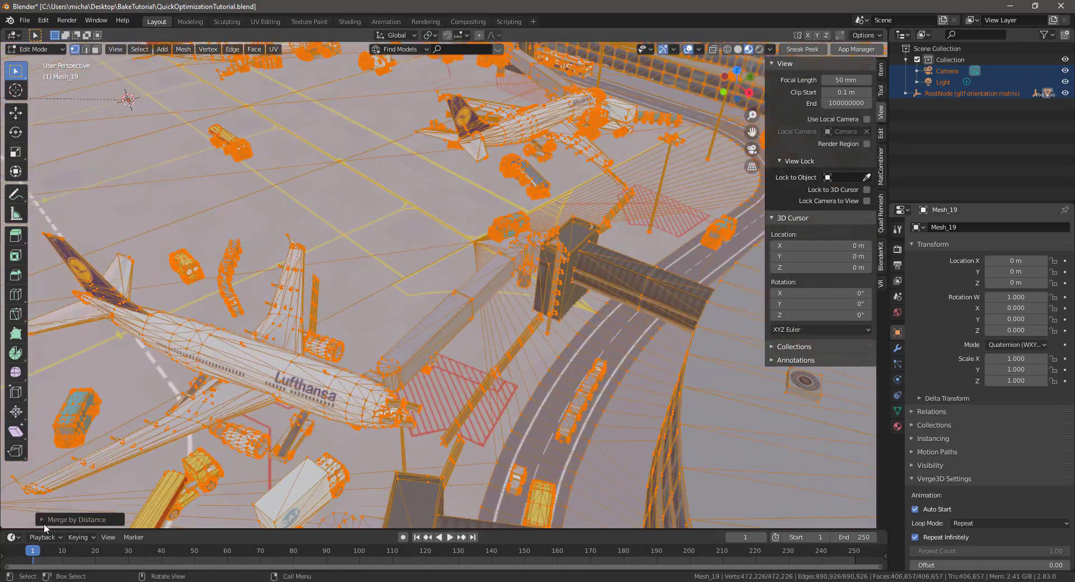
# Step: Set the merge distance to 0.0001 m and check the merge report in the system console
pyautogui.click(42, 520)
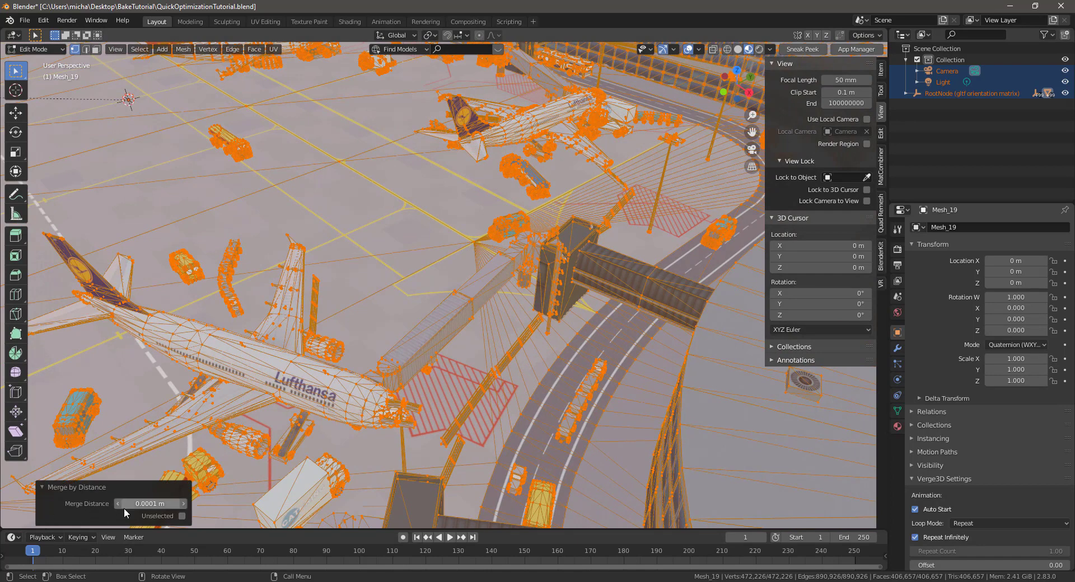
pyautogui.hotkey('alt', 'Tab')
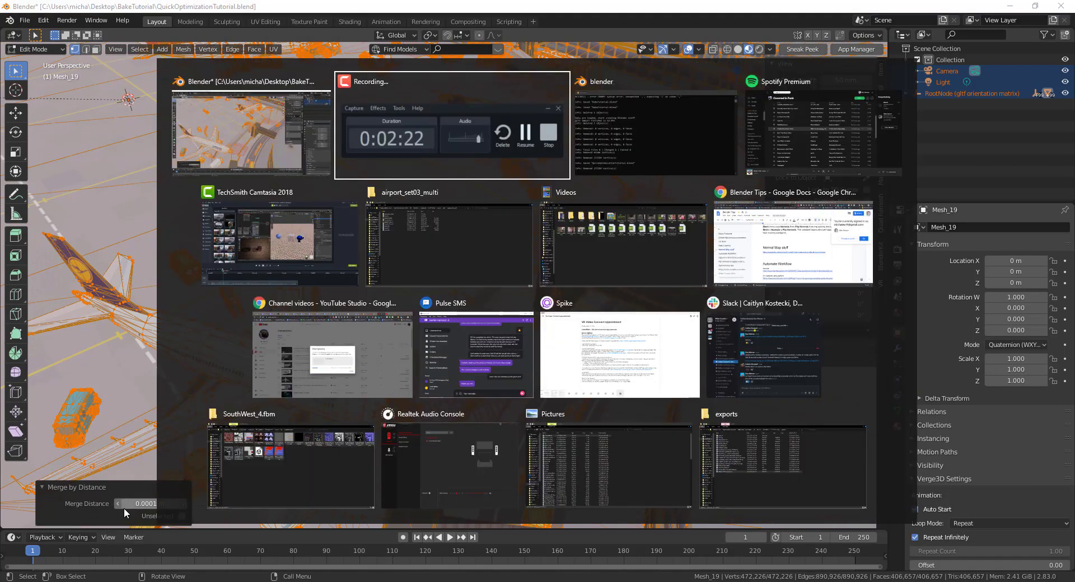
pyautogui.hotkey('alt', 'Tab')
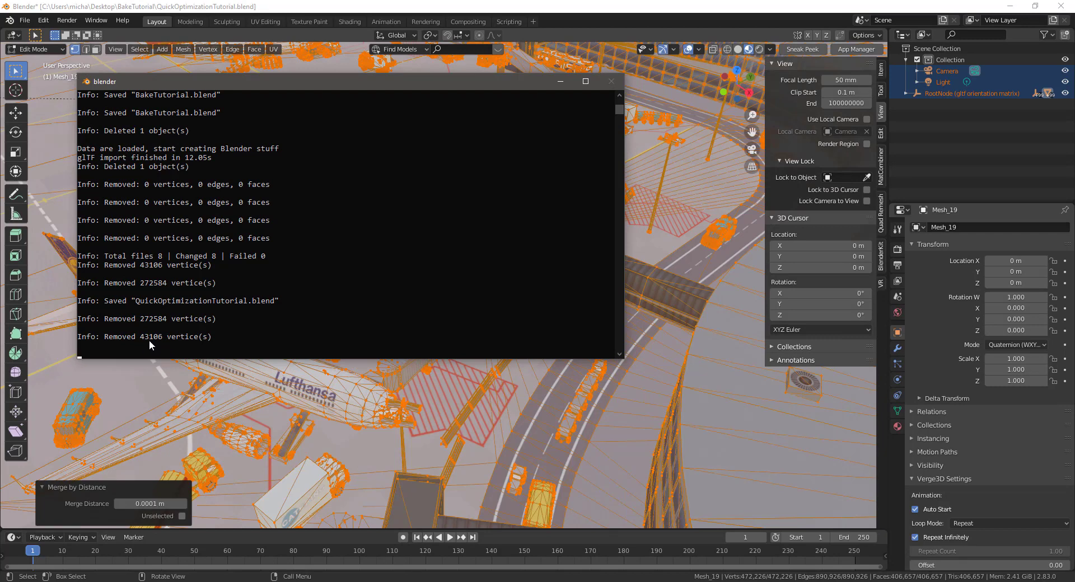
pyautogui.click(132, 492)
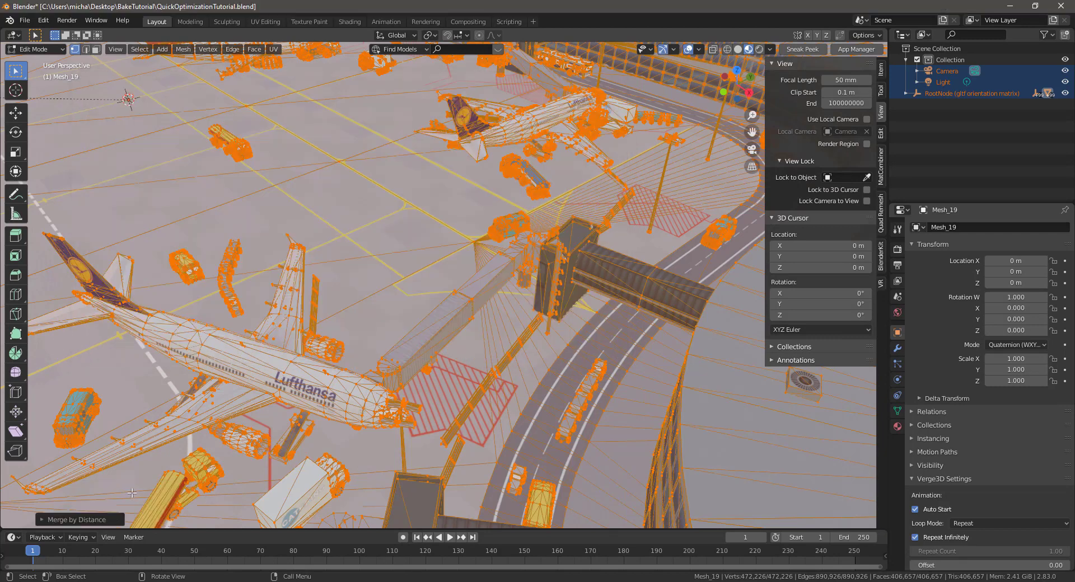
# Step: Set the merge distance of the Merge by Distance operation to 0.1 m
pyautogui.click(42, 518)
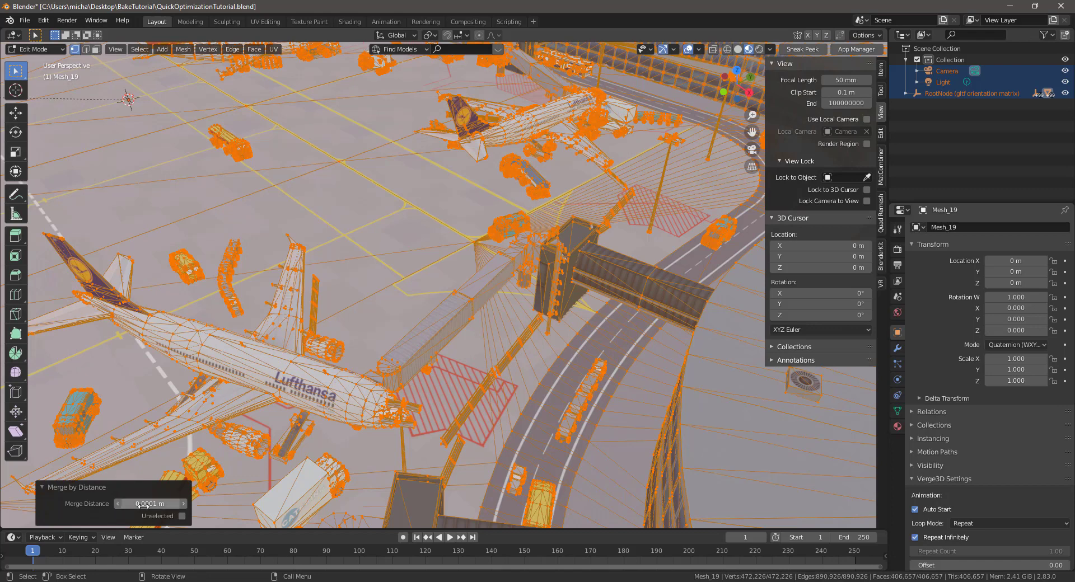
pyautogui.click(116, 505)
pyautogui.hotkey('ctrl', 'a')
pyautogui.press('BackSpace')
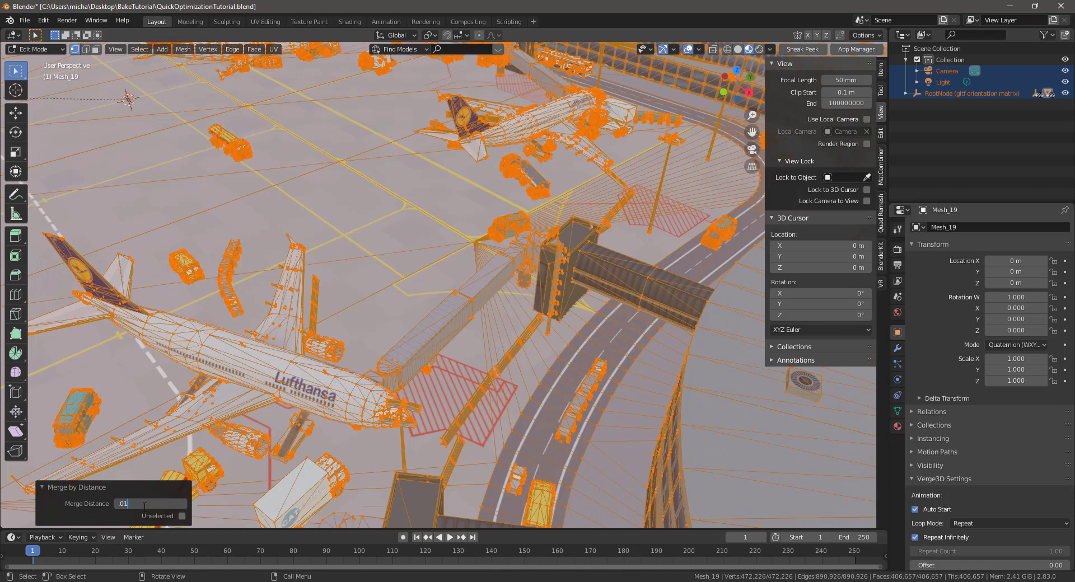
pyautogui.hotkey('ctrl', 'a')
pyautogui.write('.1')
pyautogui.press('Return')
# Step: Box-select the left half of the airport mesh in the top orthographic view with X-ray enabled
pyautogui.scroll(-2, 349, 308)
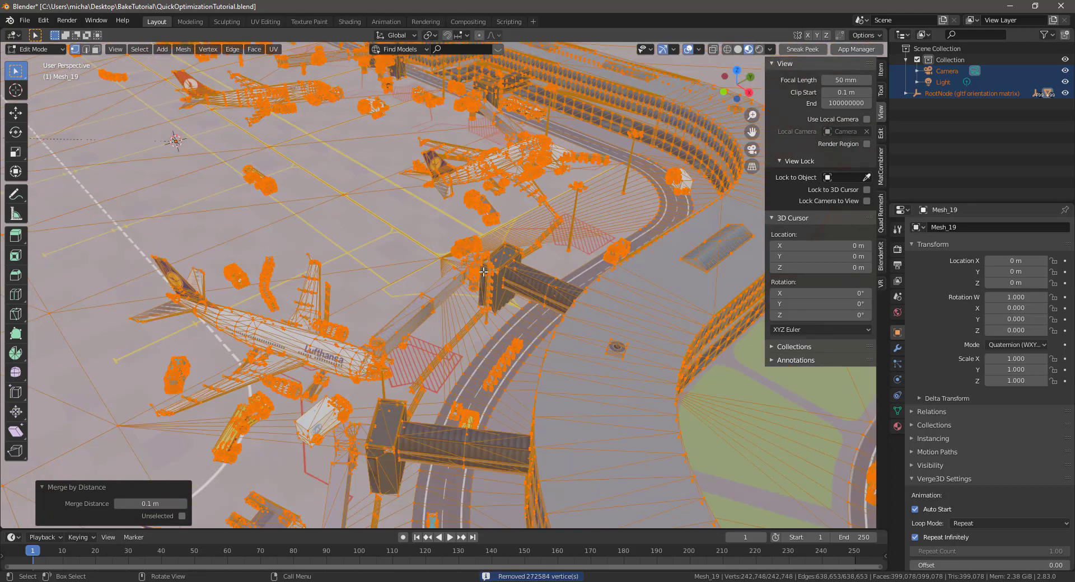
pyautogui.keyDown('shift'); pyautogui.moveTo(218, 81); pyautogui.dragTo(470, 440, button='middle'); pyautogui.keyUp('shift')
pyautogui.scroll(-4, 470, 425)
pyautogui.keyDown('shift'); pyautogui.moveTo(476, 338); pyautogui.dragTo(517, 324, button='middle'); pyautogui.keyUp('shift')
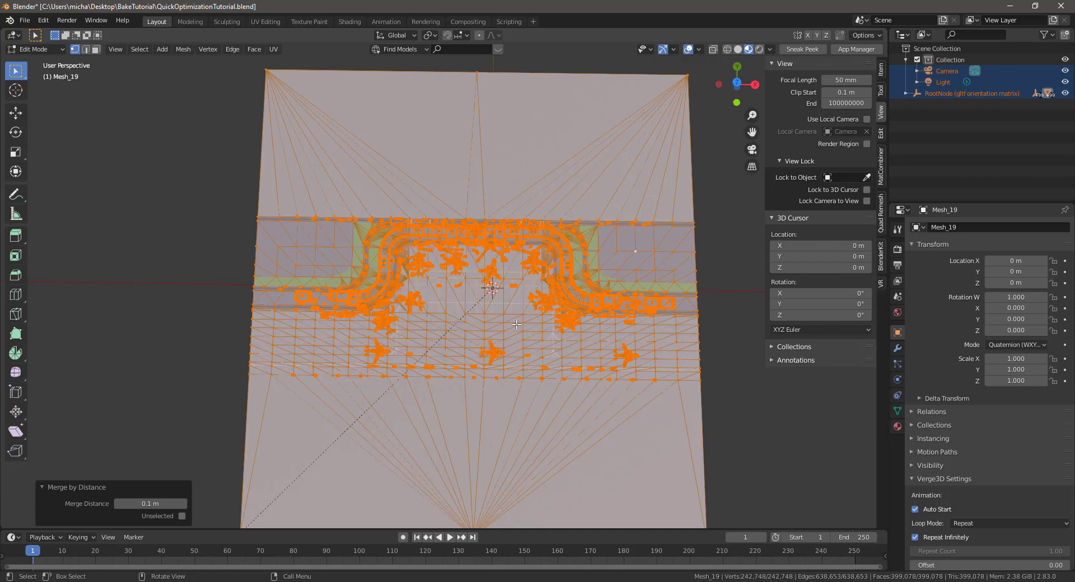
pyautogui.press('KP_7')
pyautogui.scroll(3, 521, 313)
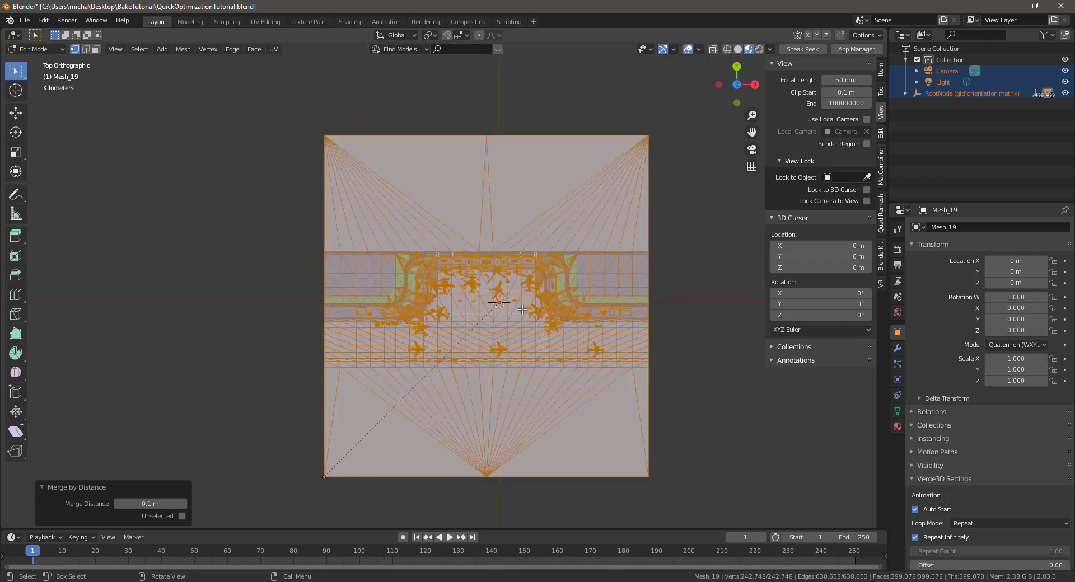
pyautogui.scroll(2, 522, 309)
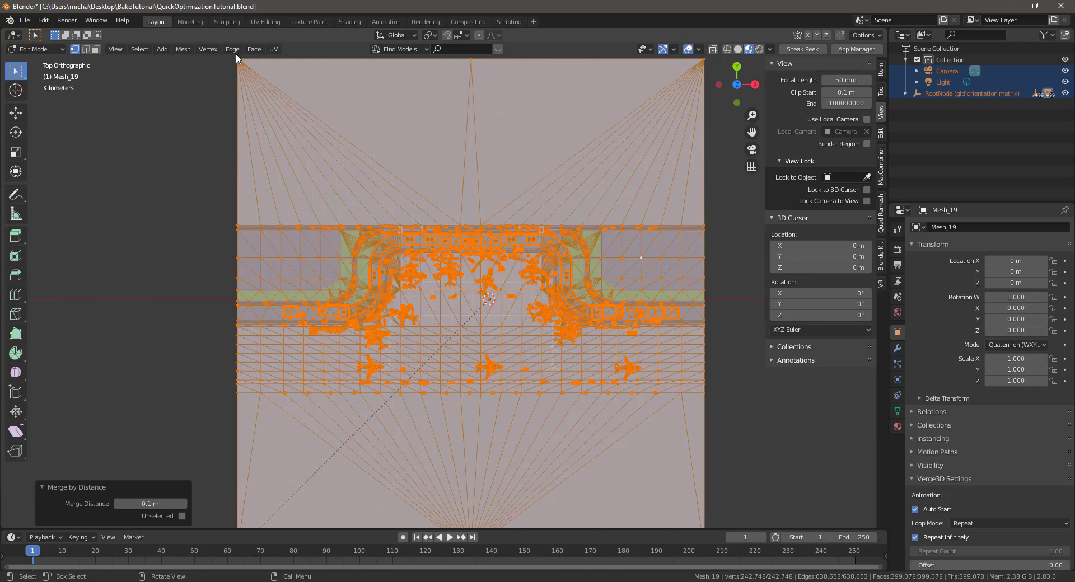
pyautogui.click(215, 59)
pyautogui.moveTo(200, 54); pyautogui.dragTo(483, 528)
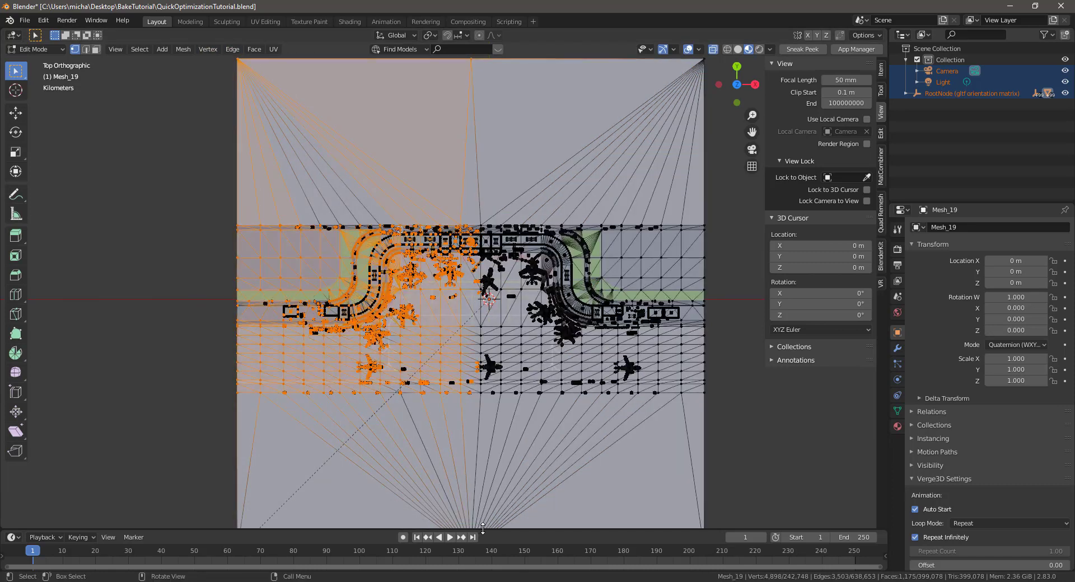
pyautogui.click(215, 58)
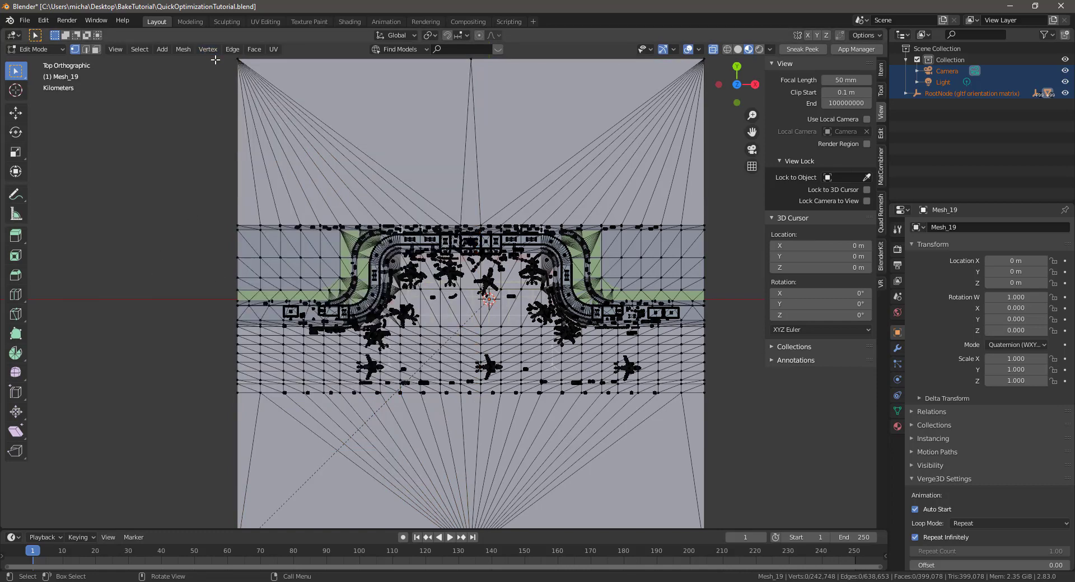
pyautogui.moveTo(215, 59); pyautogui.dragTo(482, 542)
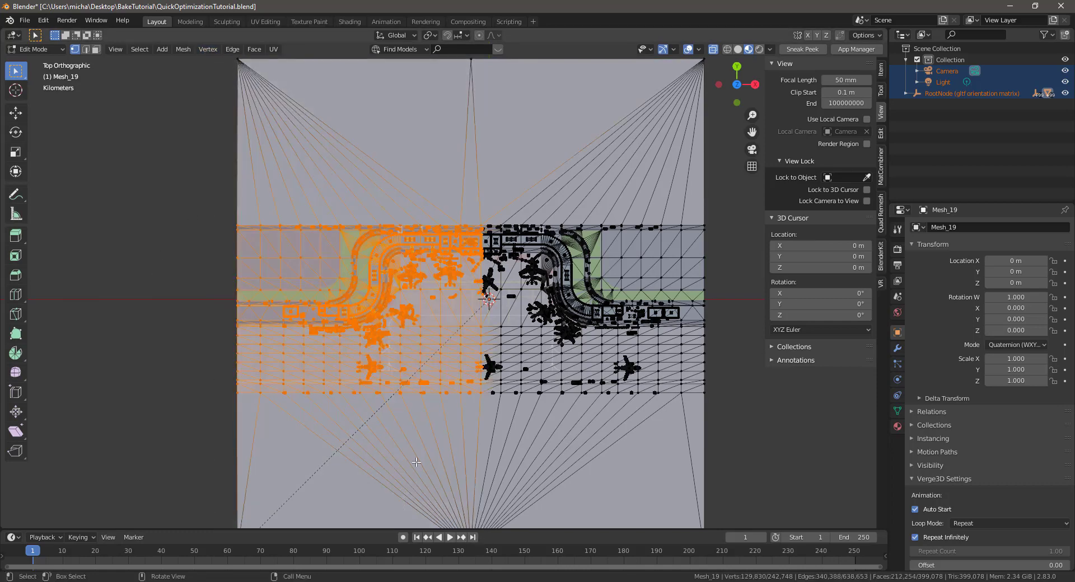
# Step: Apply Merge by Distance to the selected half of the airport mesh with a merge distance of 0.2 m
pyautogui.press('F3')
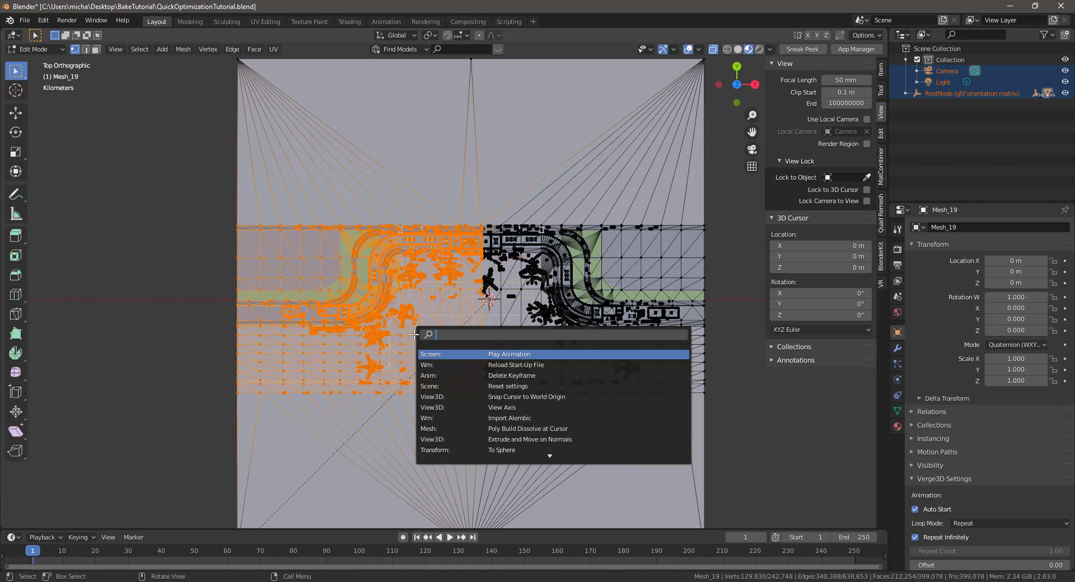
pyautogui.write('merg')
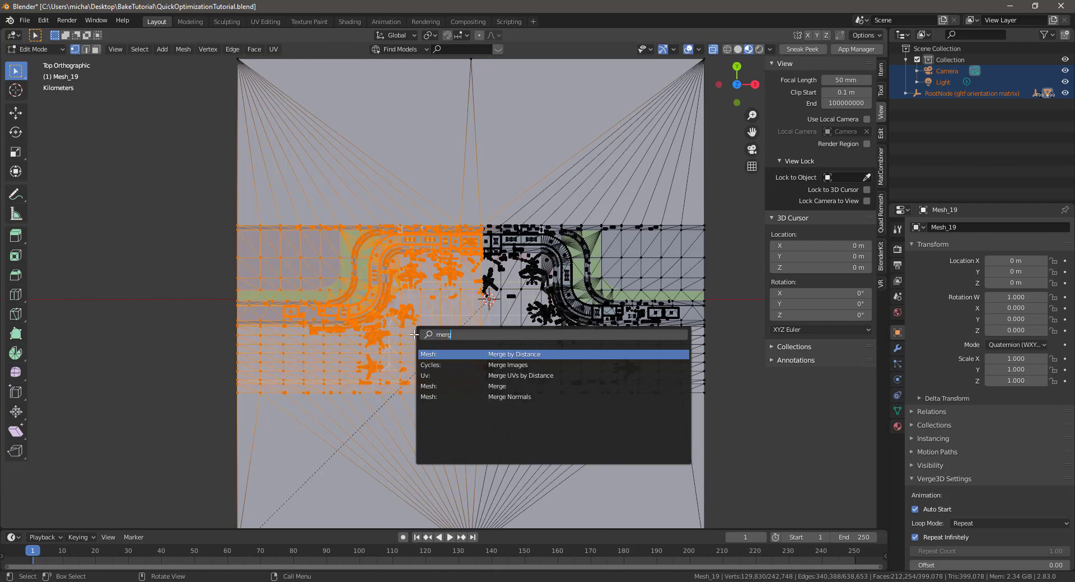
pyautogui.press('Return')
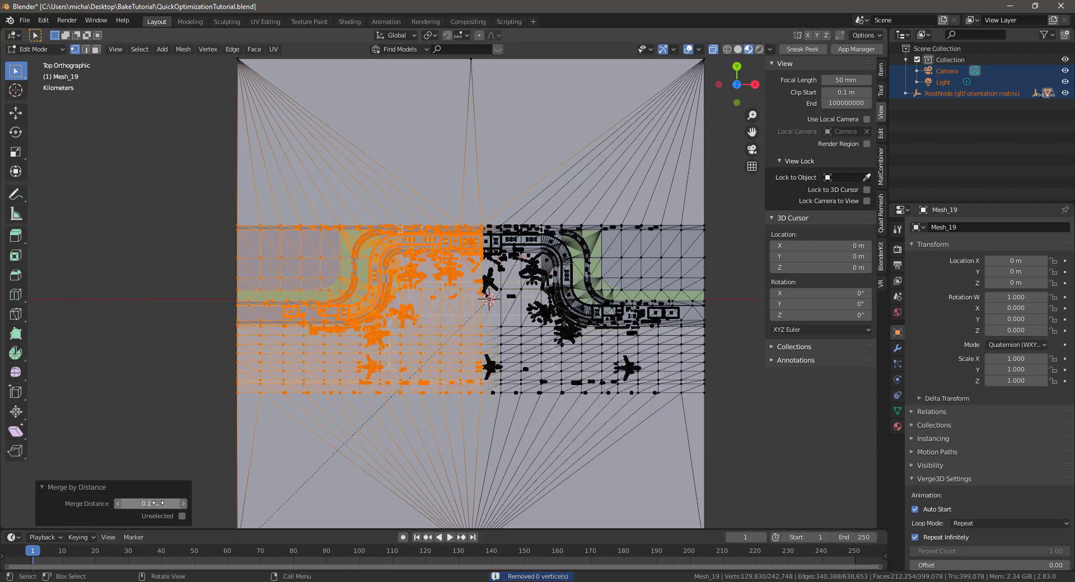
pyautogui.click(158, 503)
pyautogui.press('BackSpace')
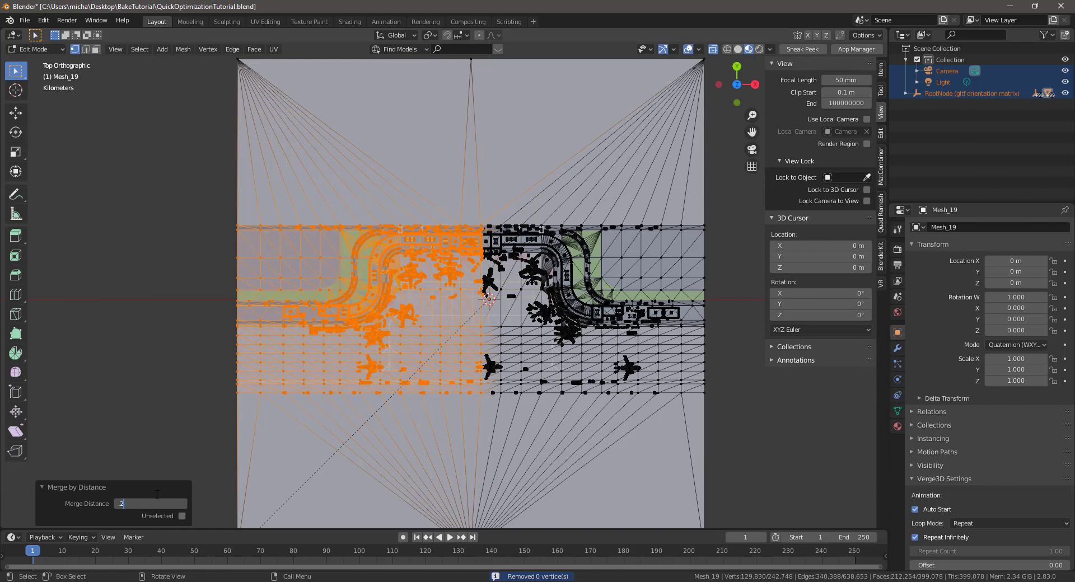
pyautogui.write('.2')
pyautogui.press('Return')
# Step: Select all of the airport geometry and delete its loose vertices and edges
pyautogui.scroll(8, 409, 253)
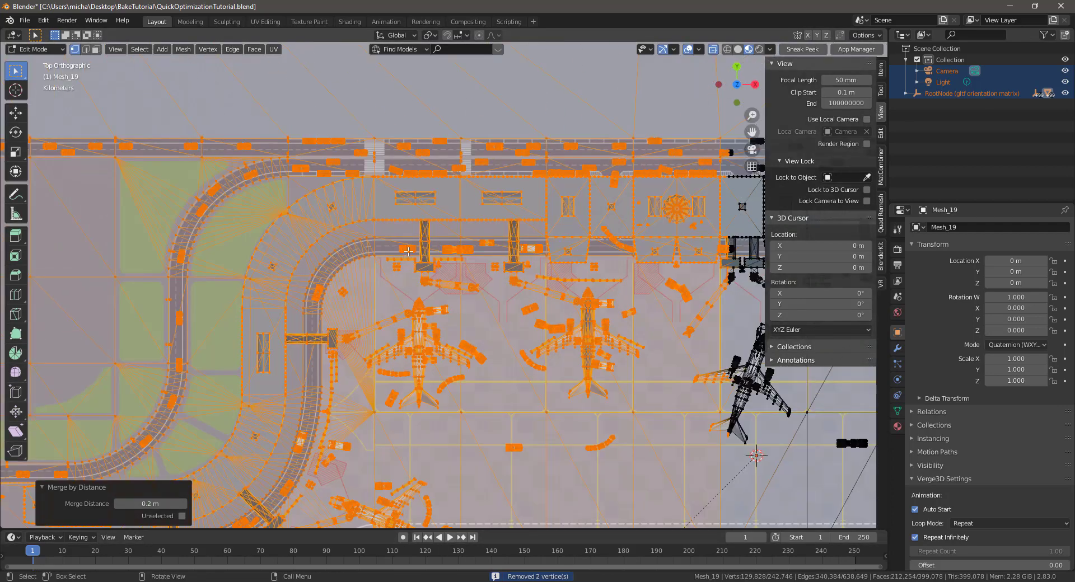
pyautogui.scroll(-4, 476, 351)
pyautogui.keyDown('shift'); pyautogui.moveTo(475, 351); pyautogui.dragTo(390, 254, button='middle'); pyautogui.keyUp('shift')
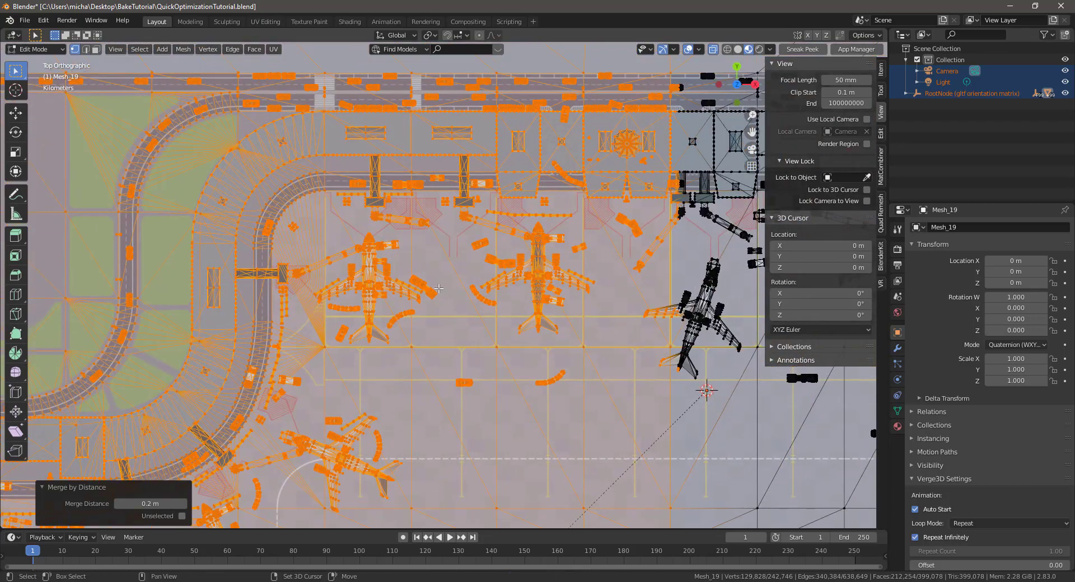
pyautogui.moveTo(472, 333); pyautogui.dragTo(483, 259, button='middle')
pyautogui.scroll(-8, 430, 241)
pyautogui.press('a')
pyautogui.scroll(-1, 496, 243)
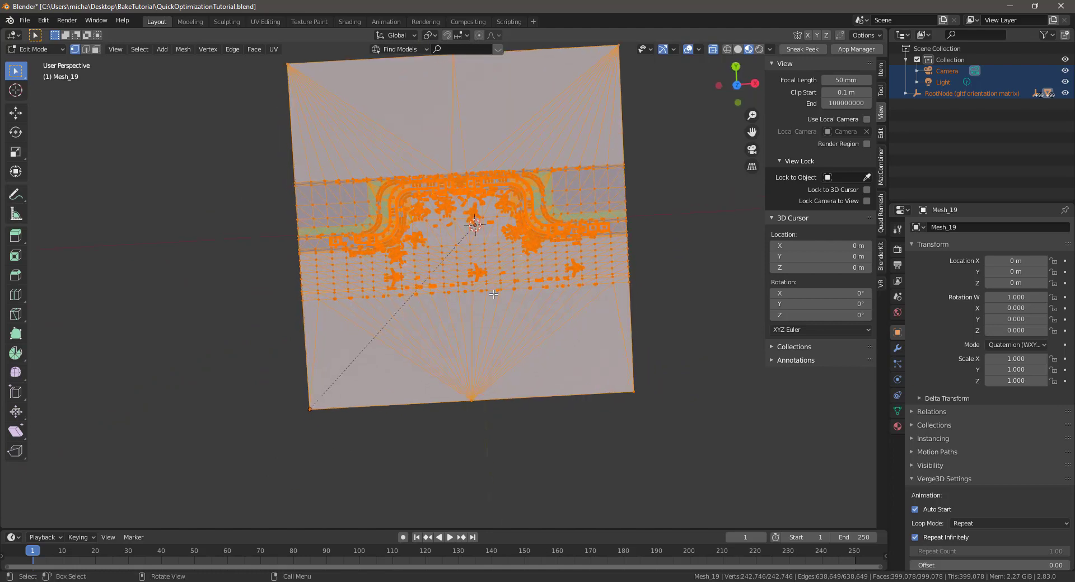
pyautogui.click(183, 50)
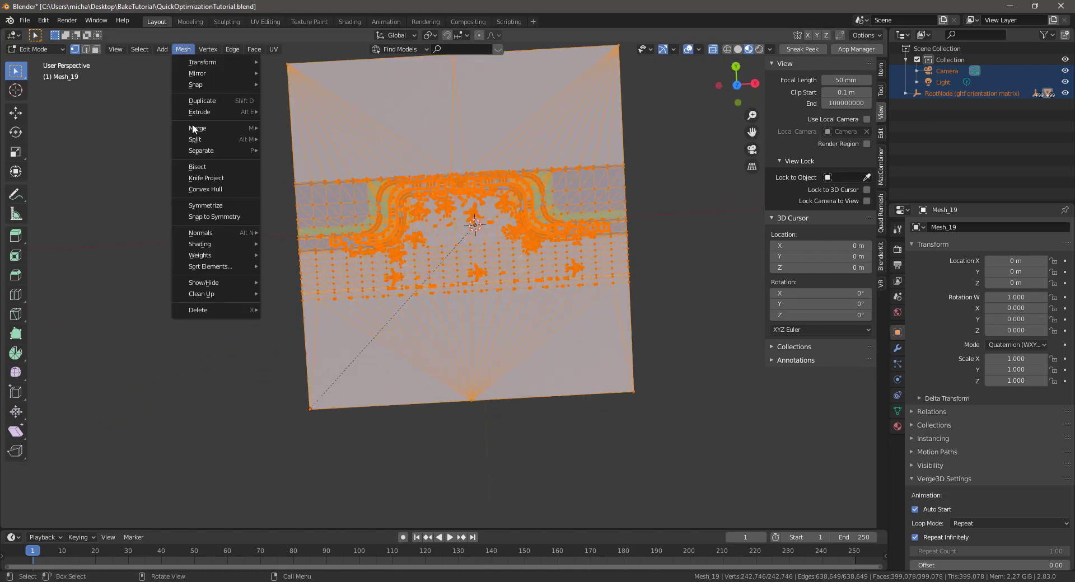
pyautogui.moveTo(229, 293)
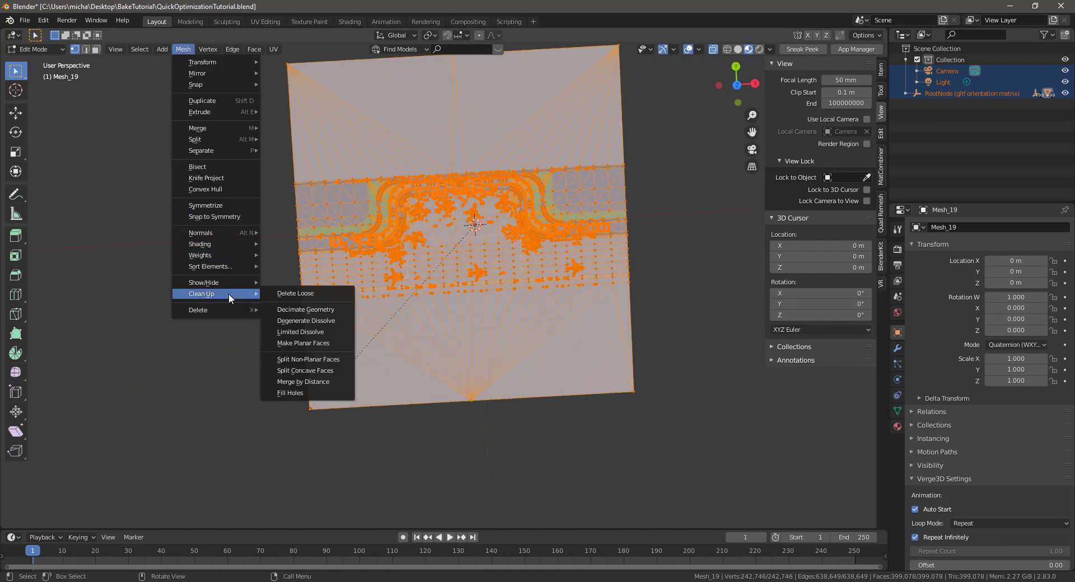
pyautogui.click(301, 293)
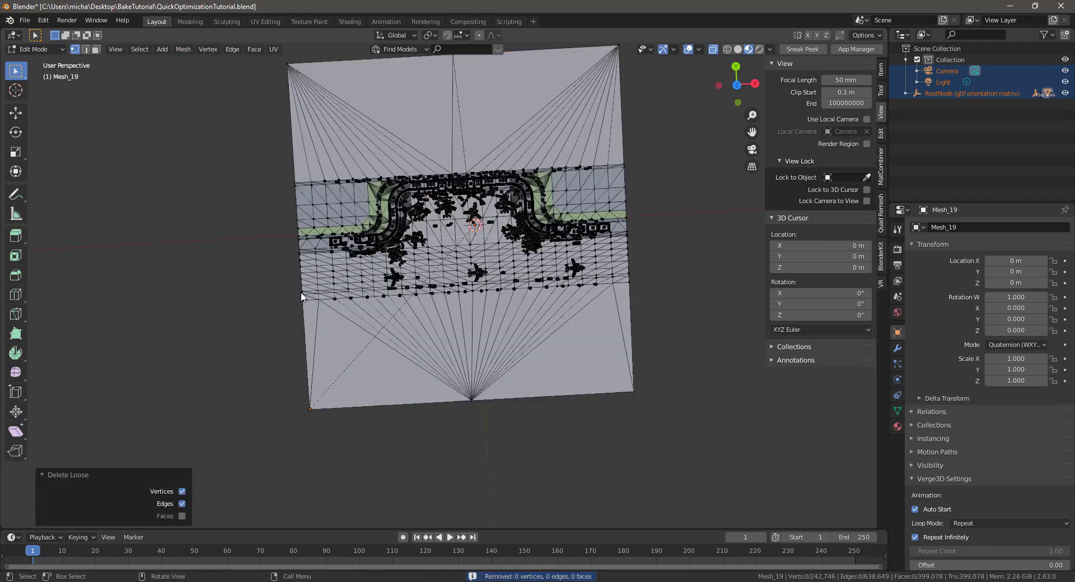
# Step: Return to Object Mode and delete the three aircraft parked along the right-hand bend of the terminal
pyautogui.scroll(6, 453, 223)
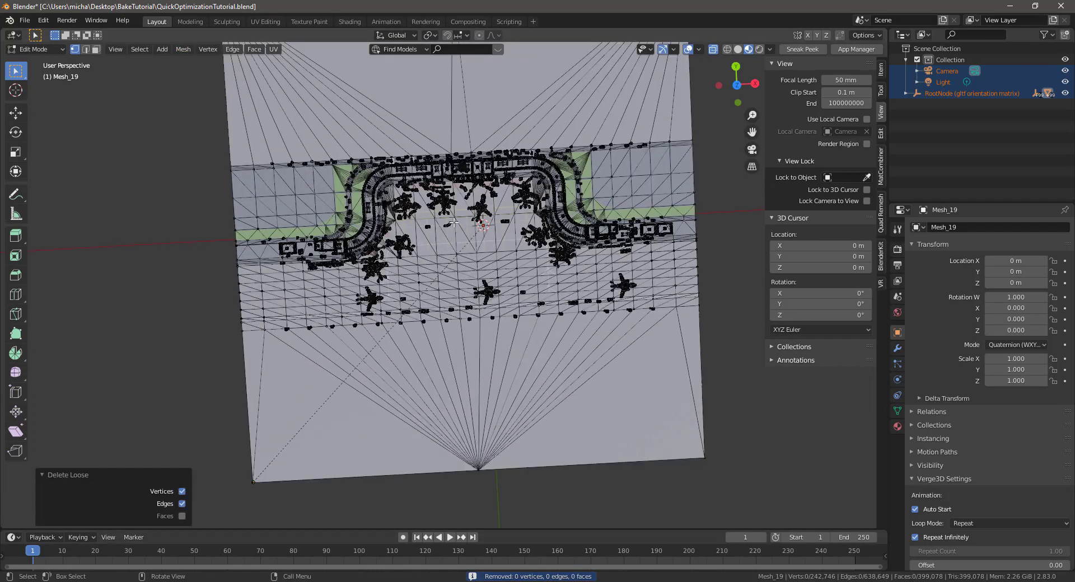
pyautogui.moveTo(390, 262); pyautogui.dragTo(487, 242, button='middle')
pyautogui.scroll(-2, 487, 243)
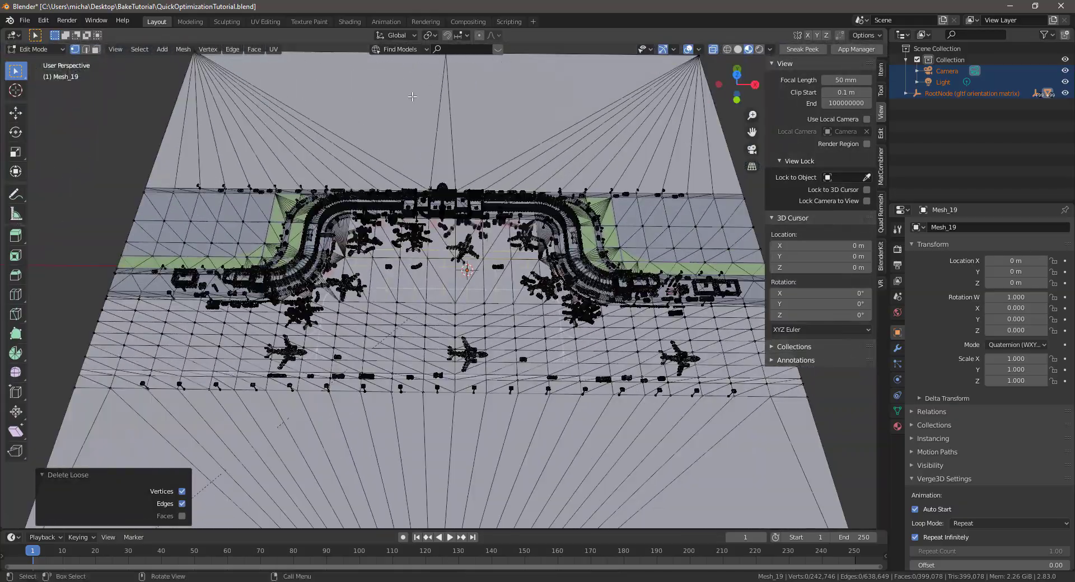
pyautogui.press('a')
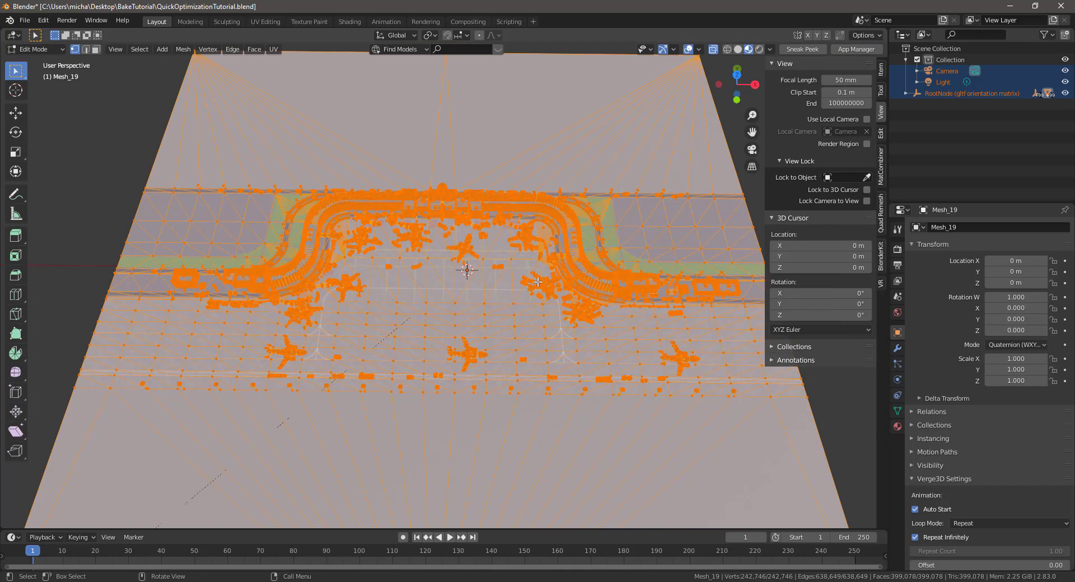
pyautogui.scroll(4, 536, 276)
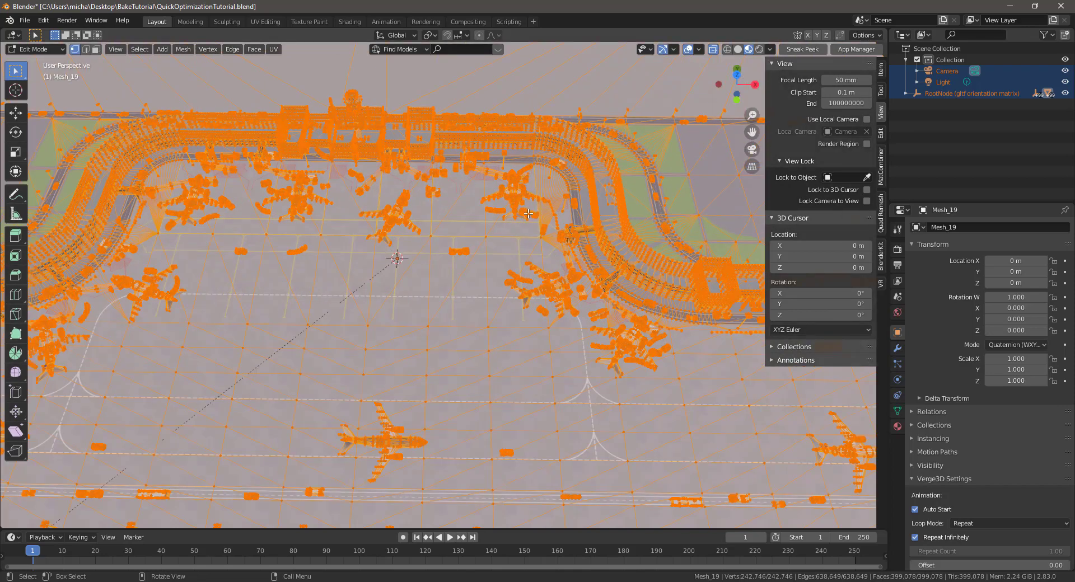
pyautogui.press('Tab')
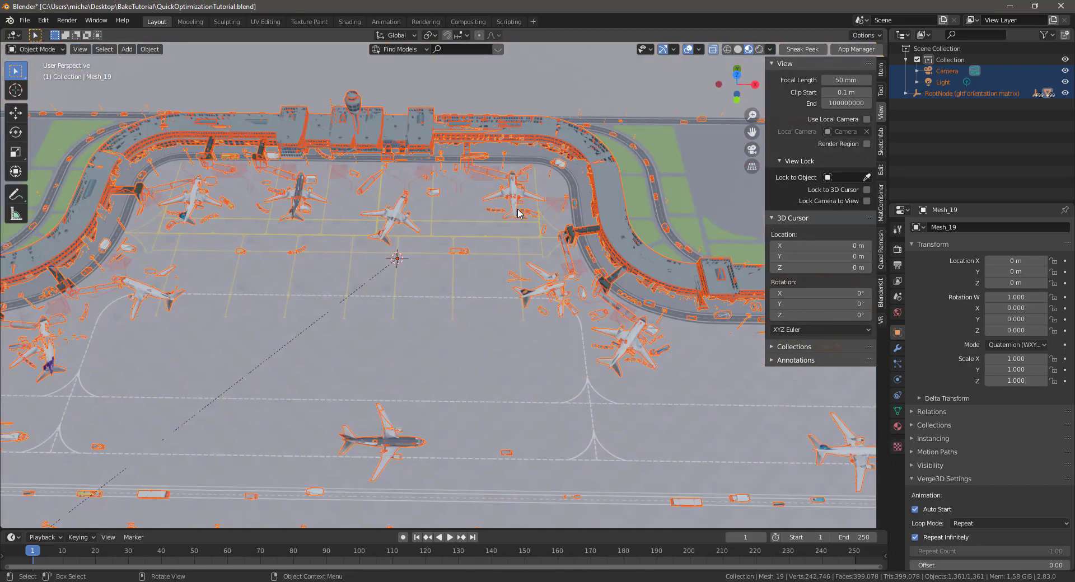
pyautogui.click(515, 214)
pyautogui.press('Delete')
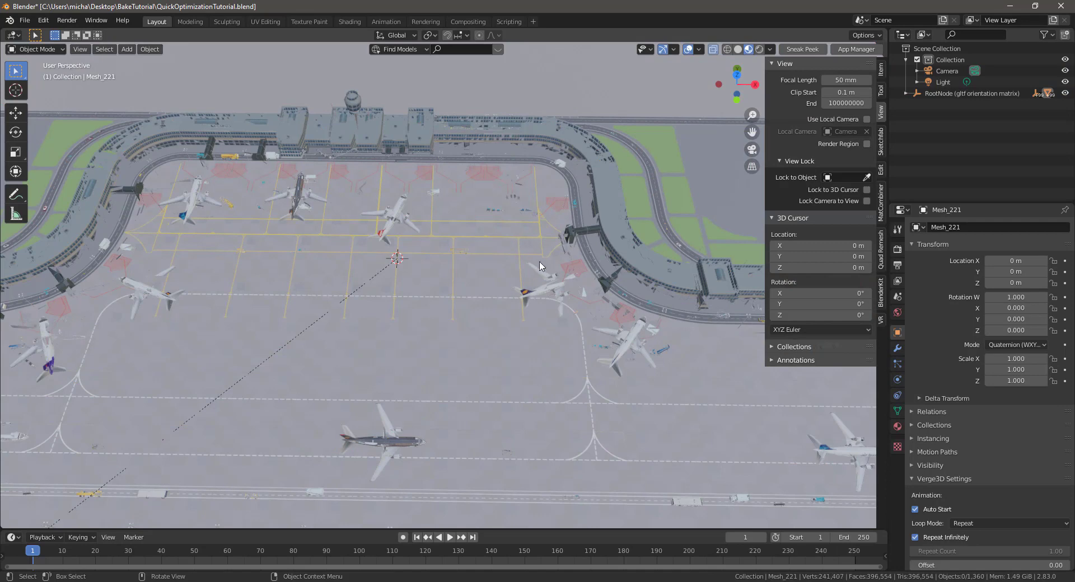
pyautogui.click(549, 291)
pyautogui.press('Delete')
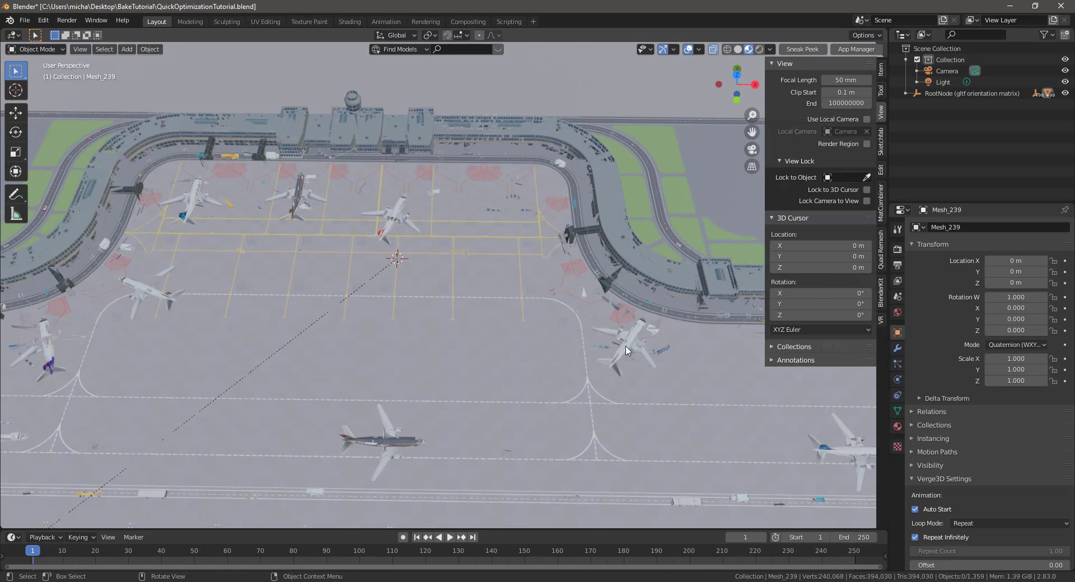
pyautogui.press('Delete')
# Step: Select all scene objects with the ground mesh as the active object and enter Edit Mode
pyautogui.scroll(-2, 460, 304)
pyautogui.press('a')
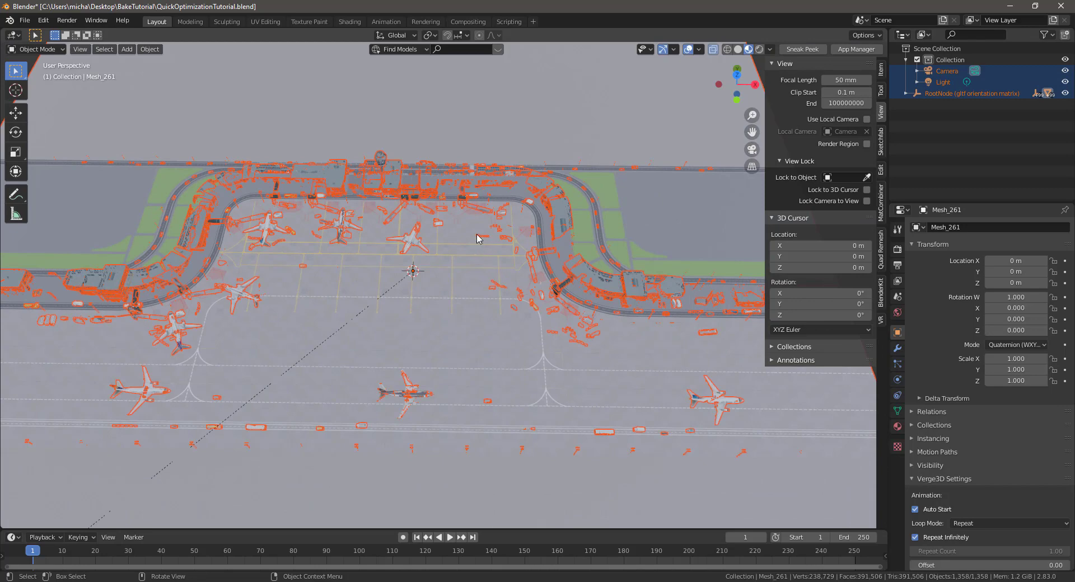
pyautogui.moveTo(450, 263); pyautogui.dragTo(463, 296, button='middle')
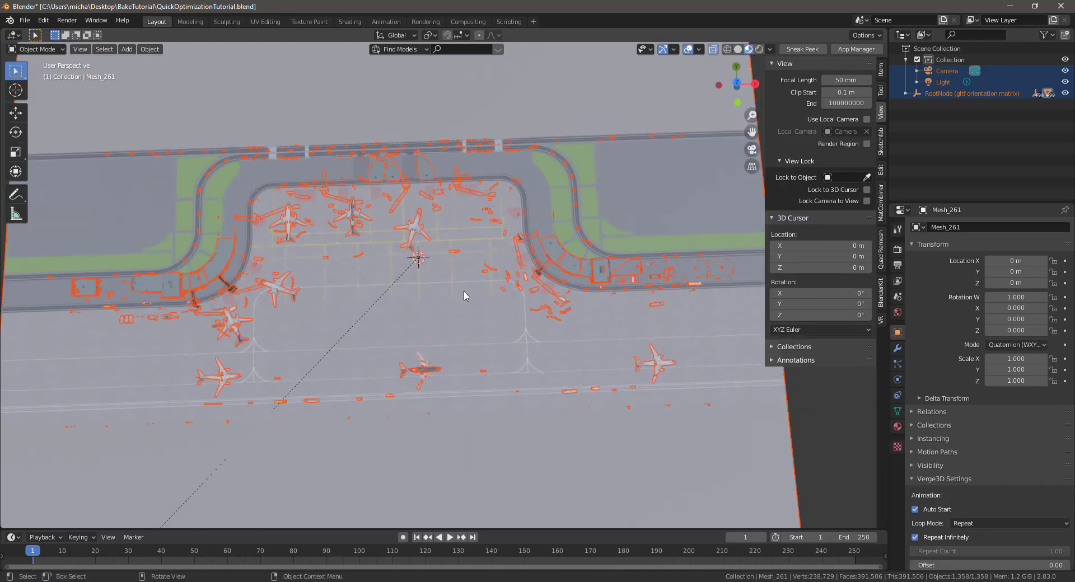
pyautogui.click(438, 297)
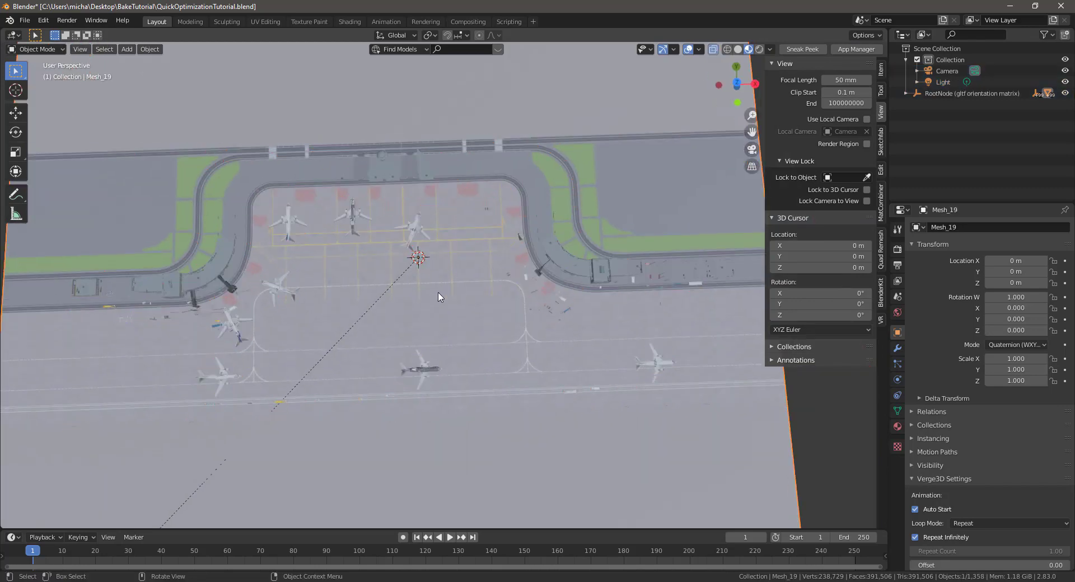
pyautogui.press('a')
pyautogui.press('Tab')
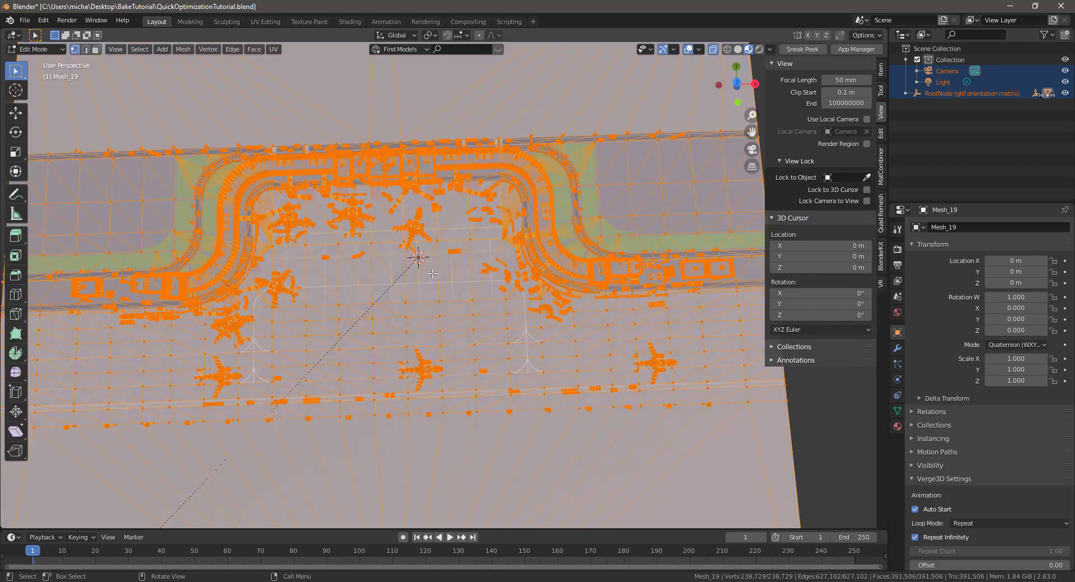
# Step: Apply the Decimate Geometry cleanup to the whole selected mesh
pyautogui.click(183, 50)
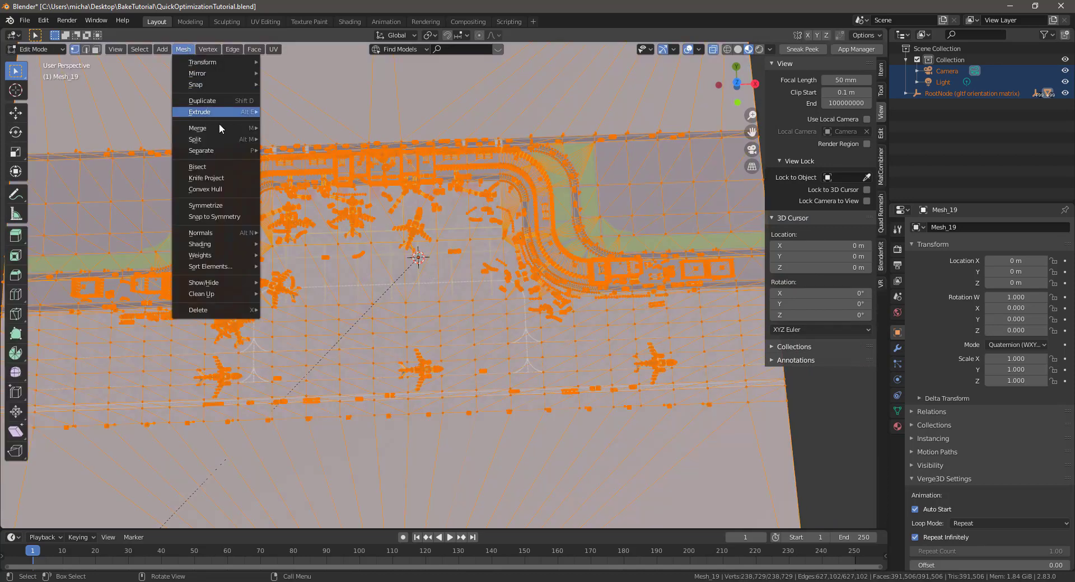
pyautogui.moveTo(227, 291)
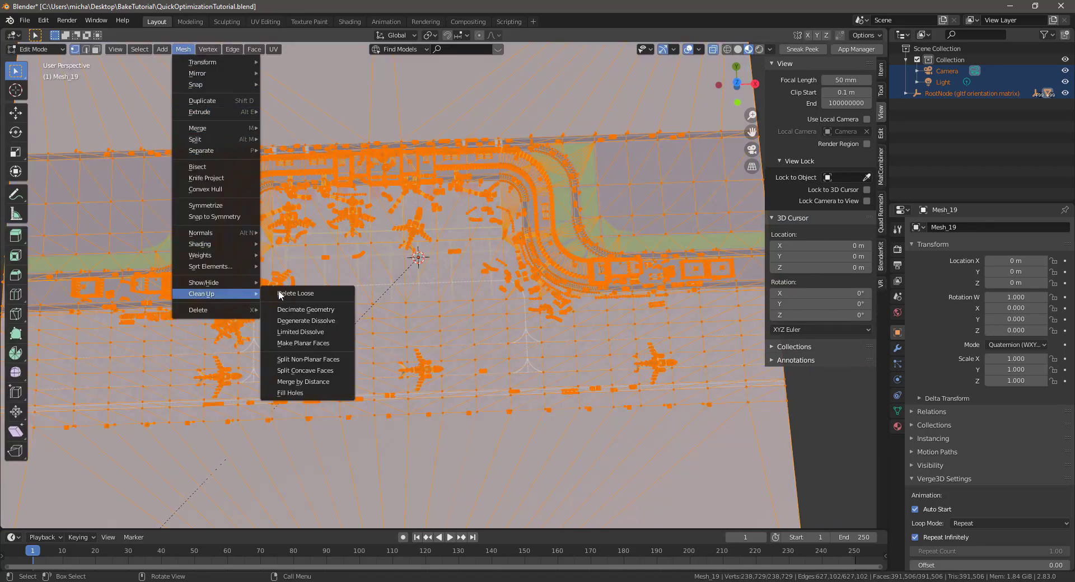
pyautogui.click(301, 312)
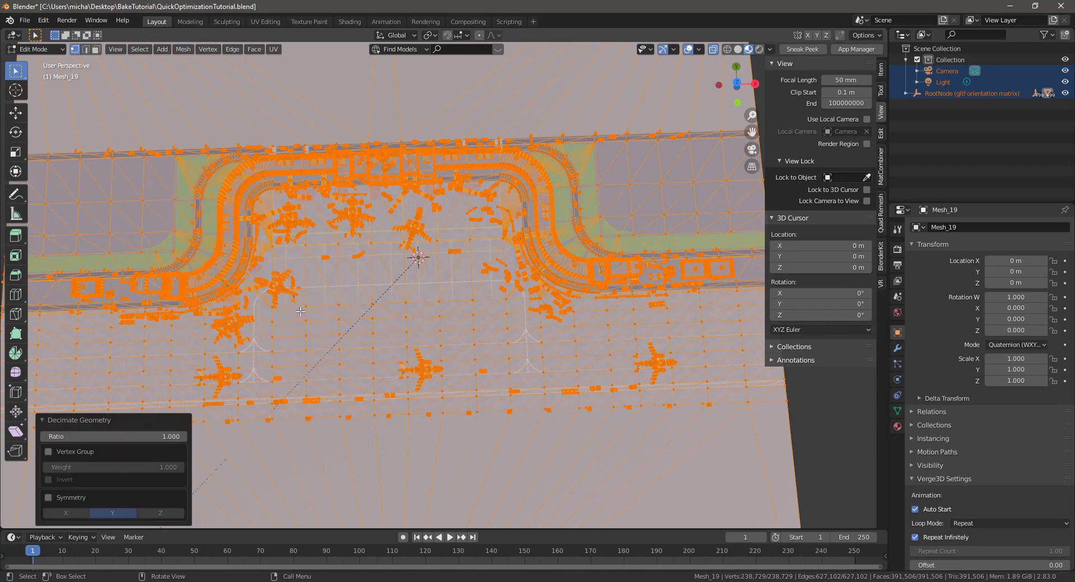
# Step: Turn off X-ray and inspect the catering truck and the yellow tanker near the jet bridge up close
pyautogui.scroll(14, 563, 349)
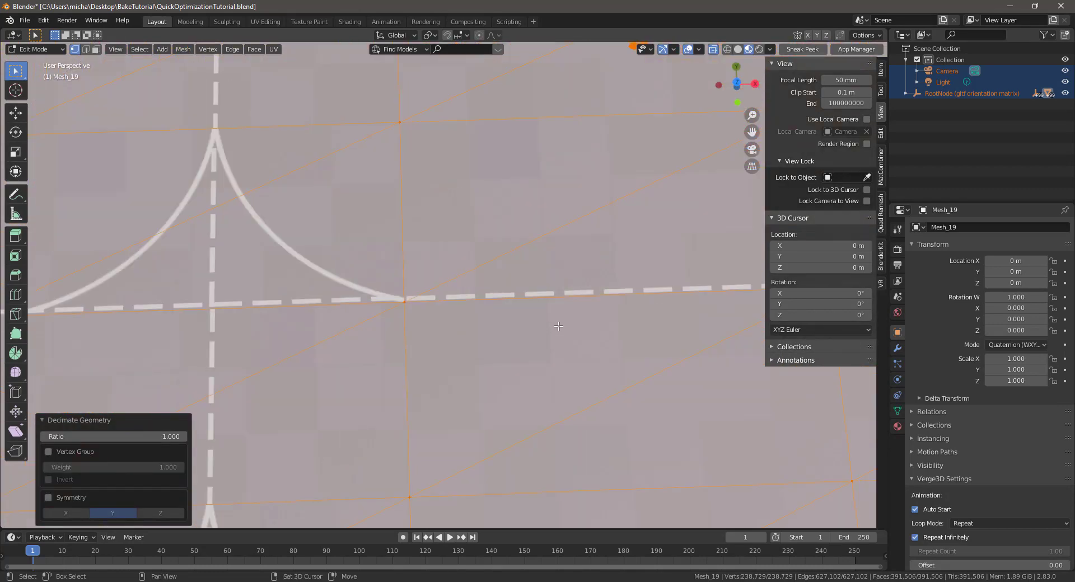
pyautogui.keyDown('shift'); pyautogui.moveTo(556, 325); pyautogui.dragTo(557, 519, button='middle'); pyautogui.keyUp('shift')
pyautogui.keyDown('shift'); pyautogui.moveTo(498, 140); pyautogui.dragTo(483, 355, button='middle'); pyautogui.keyUp('shift')
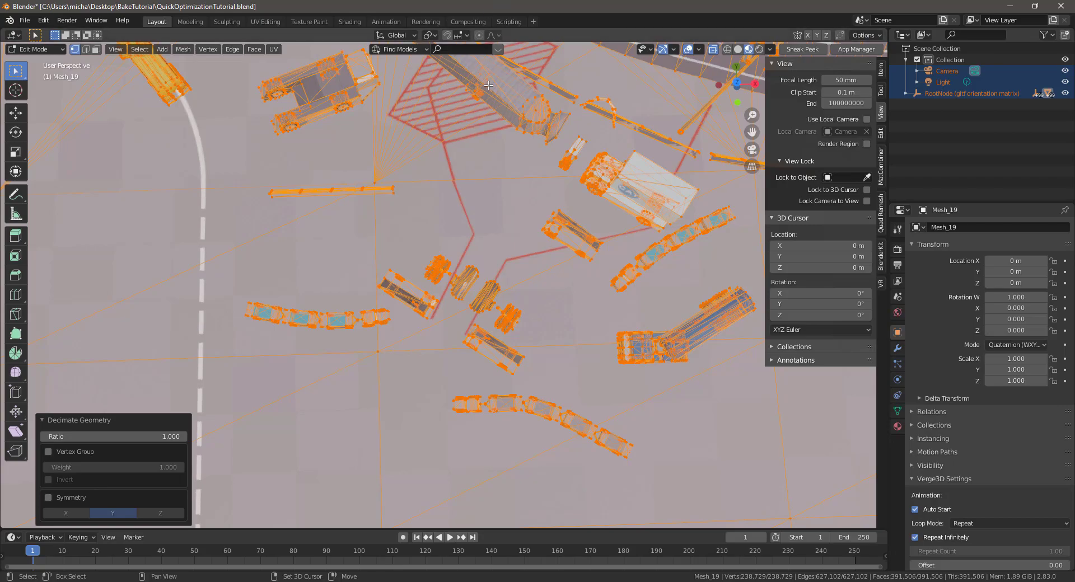
pyautogui.keyDown('shift'); pyautogui.moveTo(460, 73); pyautogui.dragTo(424, 250, button='middle'); pyautogui.keyUp('shift')
pyautogui.keyDown('shift'); pyautogui.moveTo(381, 190); pyautogui.dragTo(373, 323, button='middle'); pyautogui.keyUp('shift')
pyautogui.scroll(5, 336, 330)
pyautogui.scroll(1, 313, 337)
pyautogui.keyDown('shift'); pyautogui.moveTo(313, 337); pyautogui.dragTo(376, 345, button='middle'); pyautogui.keyUp('shift')
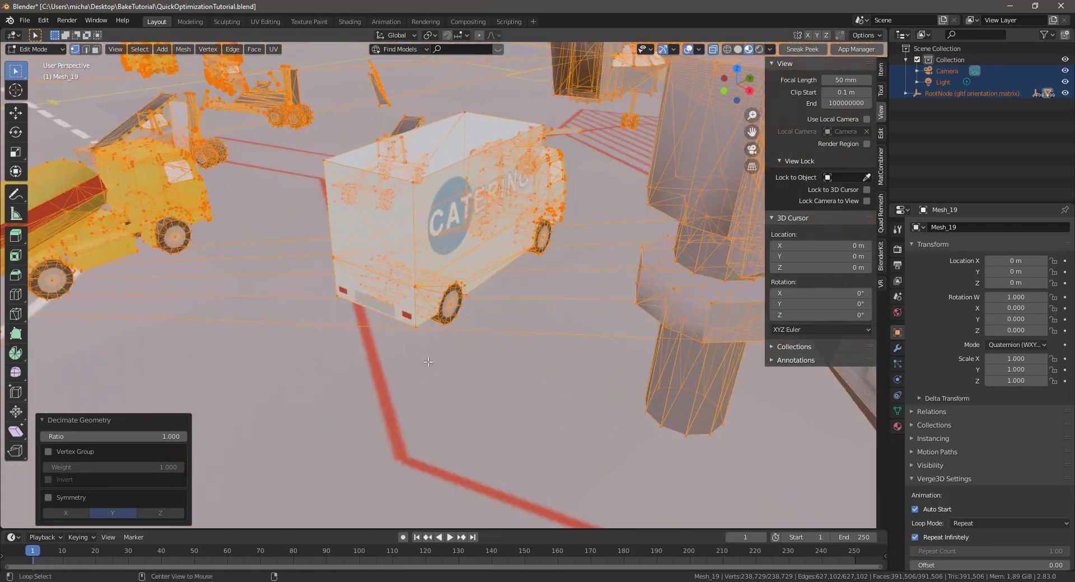
pyautogui.hotkey('alt', 'z')
pyautogui.keyDown('shift'); pyautogui.moveTo(207, 330); pyautogui.dragTo(459, 358, button='middle'); pyautogui.keyUp('shift')
# Step: Set the Decimate Geometry ratio to 0.5
pyautogui.click(168, 436)
pyautogui.press('BackSpace')
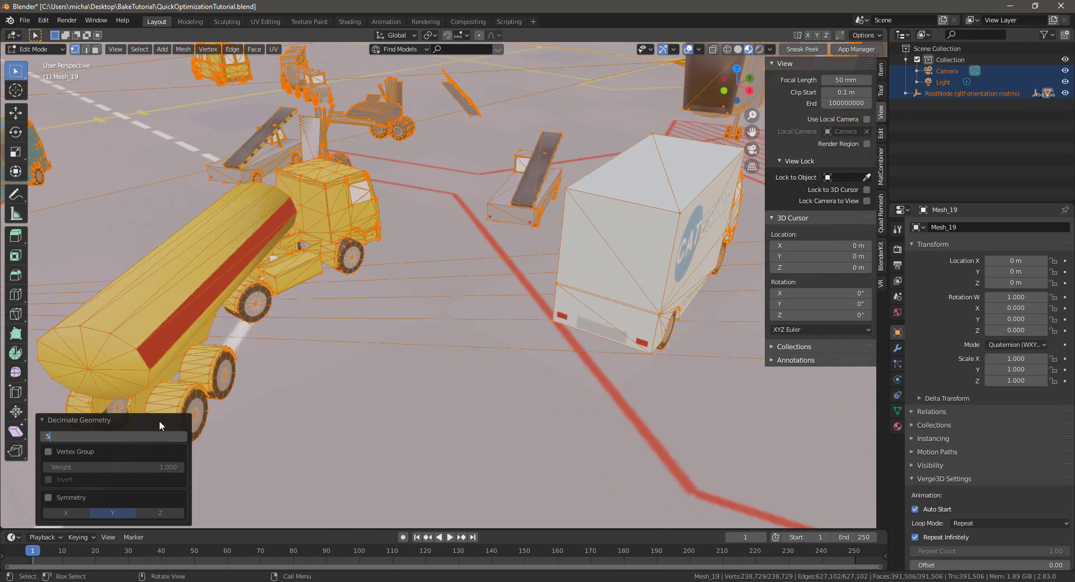
pyautogui.write('.5')
pyautogui.press('Return')
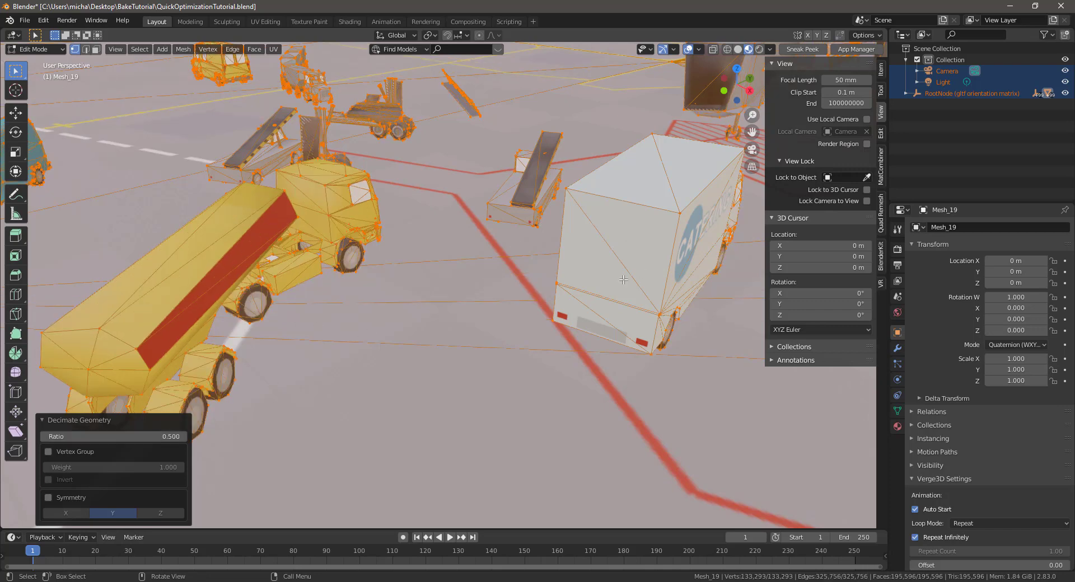
# Step: Inspect the decimated catering truck and set the Decimate Geometry ratio to 0.75
pyautogui.moveTo(598, 260); pyautogui.dragTo(447, 325, button='middle')
pyautogui.doubleClick(112, 436)
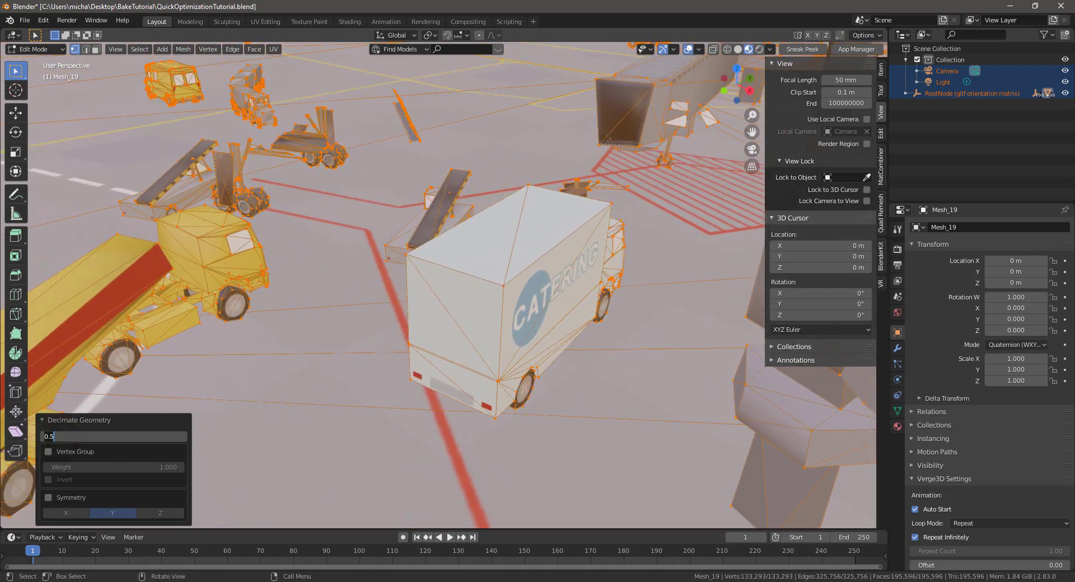
pyautogui.press('BackSpace')
pyautogui.press('Return')
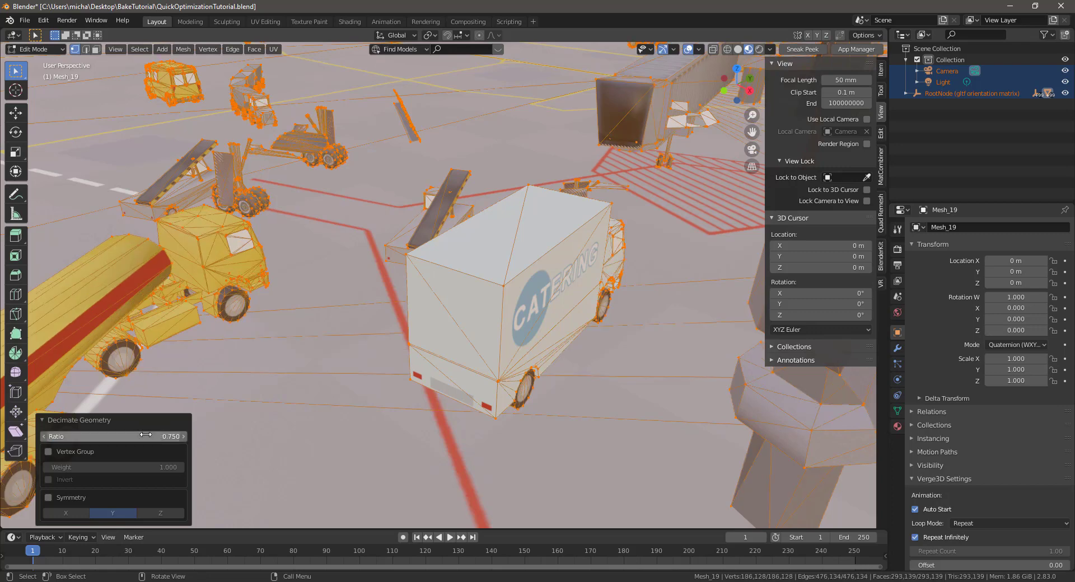
# Step: Check the cleanup reports in the system console and return to the 3D view
pyautogui.scroll(-3, 114, 308)
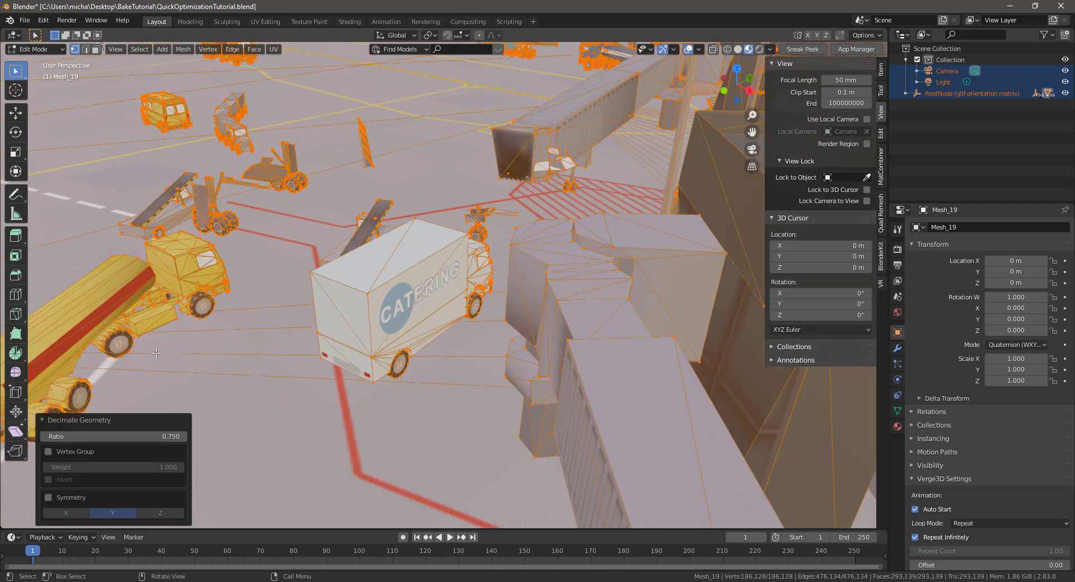
pyautogui.hotkey('alt', 'Tab')
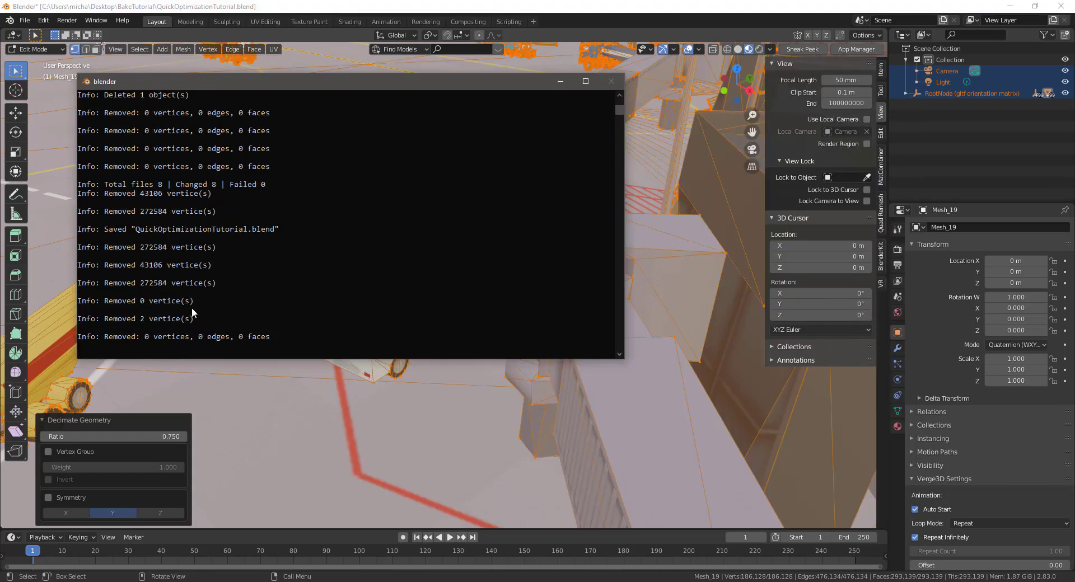
pyautogui.scroll(-1, 177, 320)
pyautogui.hotkey('alt', 'Tab')
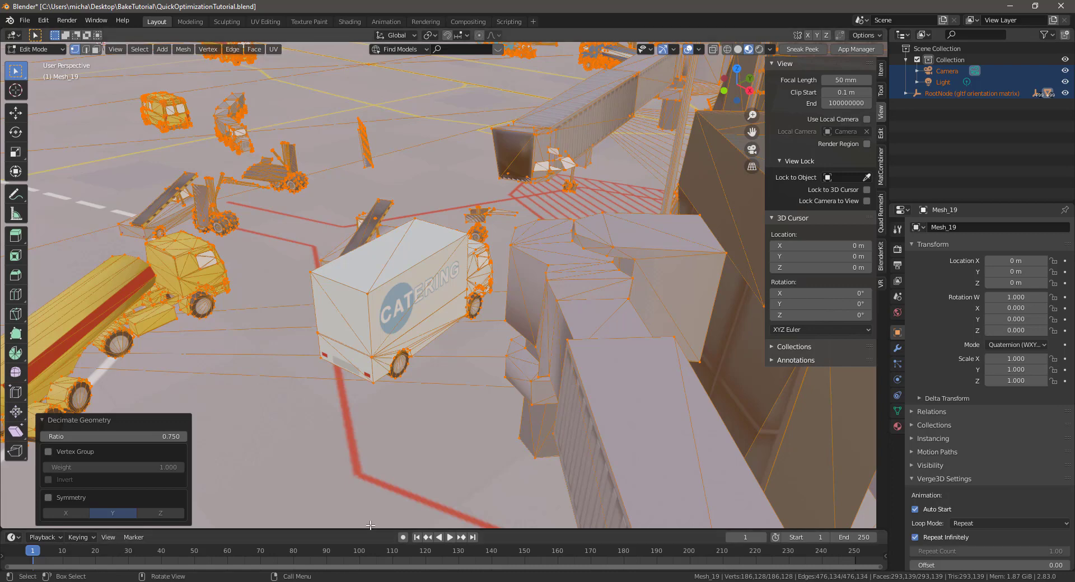
# Step: Restore the full geometry by setting the Decimate Geometry ratio to 1
pyautogui.click(112, 436)
pyautogui.write('1')
pyautogui.press('Return')
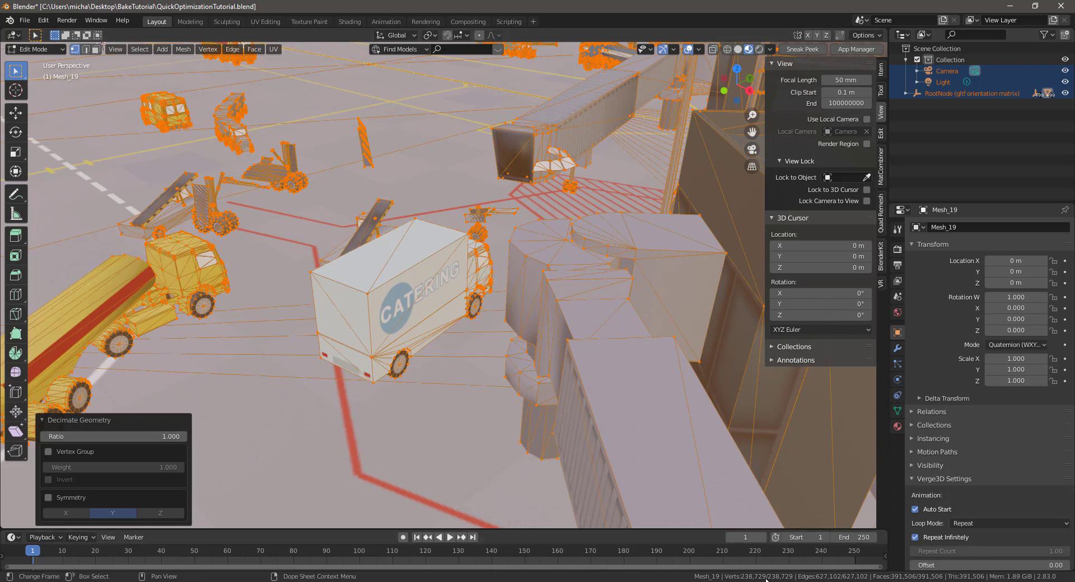
# Step: Set the Decimate Geometry ratio to 0.75
pyautogui.click(180, 438)
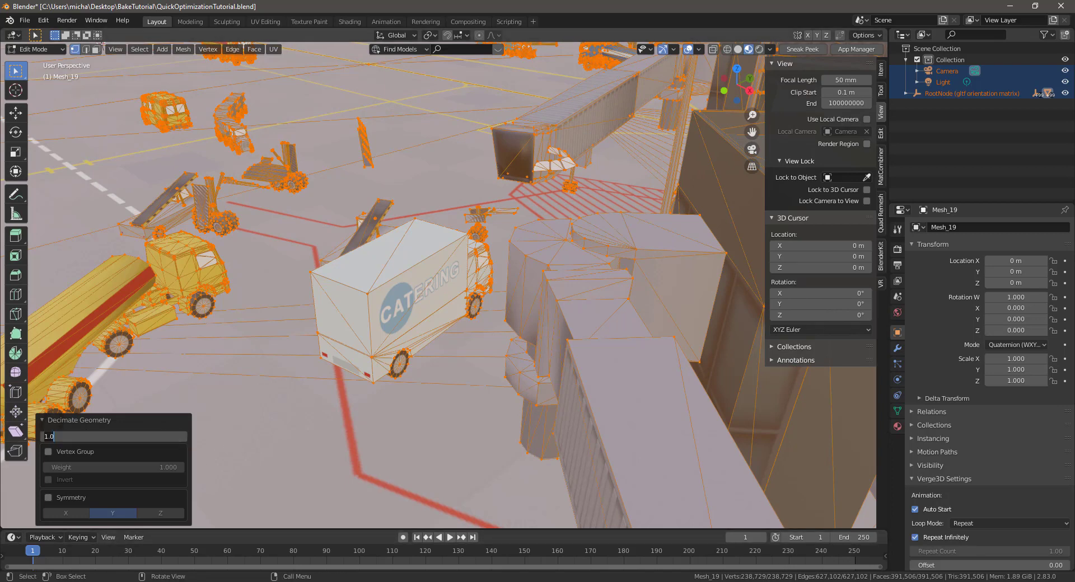
pyautogui.write('.75')
pyautogui.press('Return')
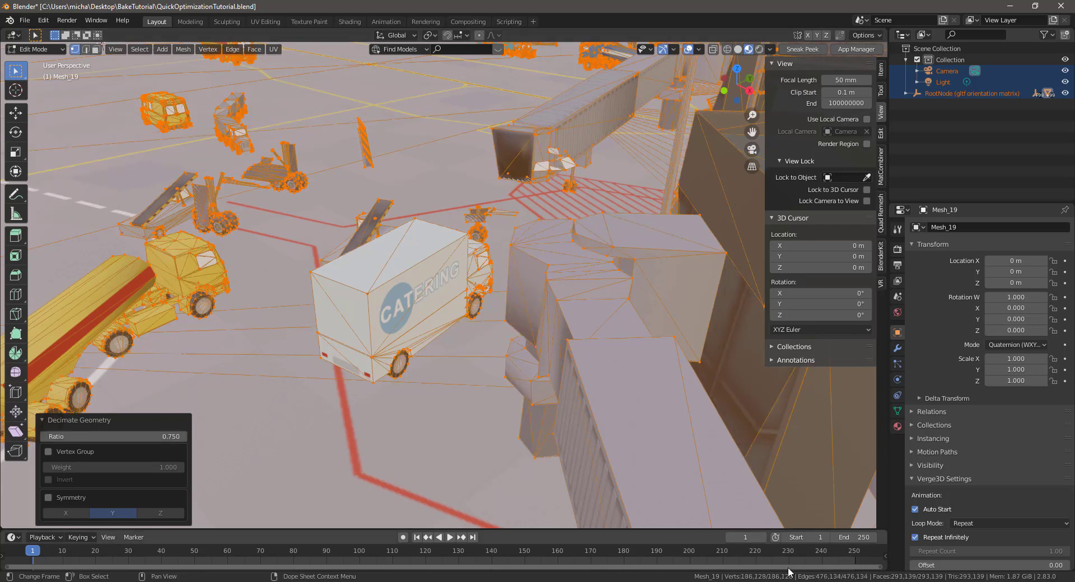
# Step: Examine the decimated airport as a whole and the Turkish aircraft up close
pyautogui.scroll(-8, 375, 304)
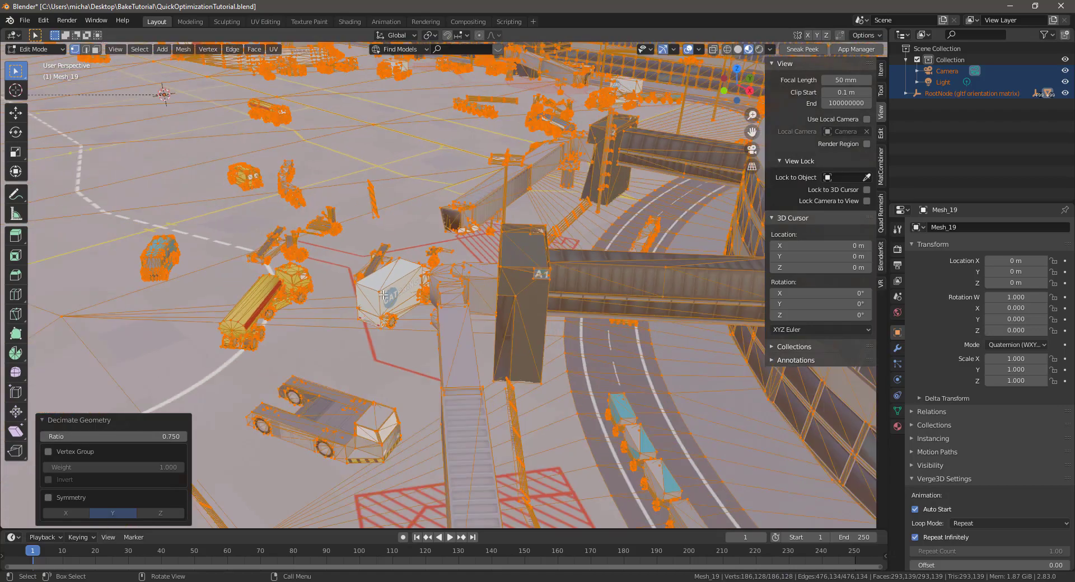
pyautogui.keyDown('shift'); pyautogui.moveTo(376, 304); pyautogui.dragTo(493, 383, button='middle'); pyautogui.keyUp('shift')
pyautogui.scroll(-4, 476, 336)
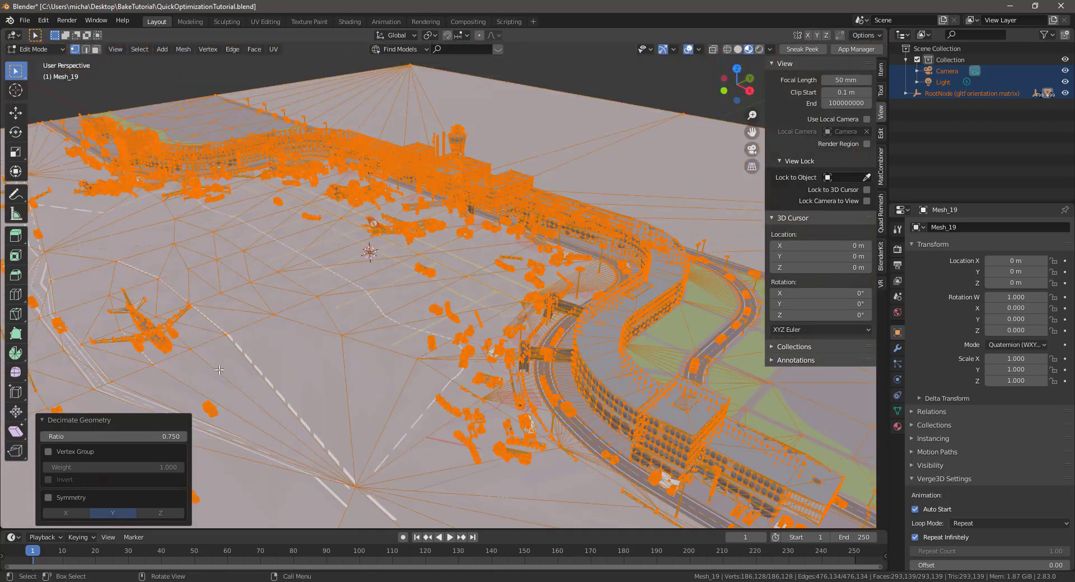
pyautogui.scroll(-2, 392, 336)
pyautogui.moveTo(379, 334); pyautogui.dragTo(515, 297, button='middle')
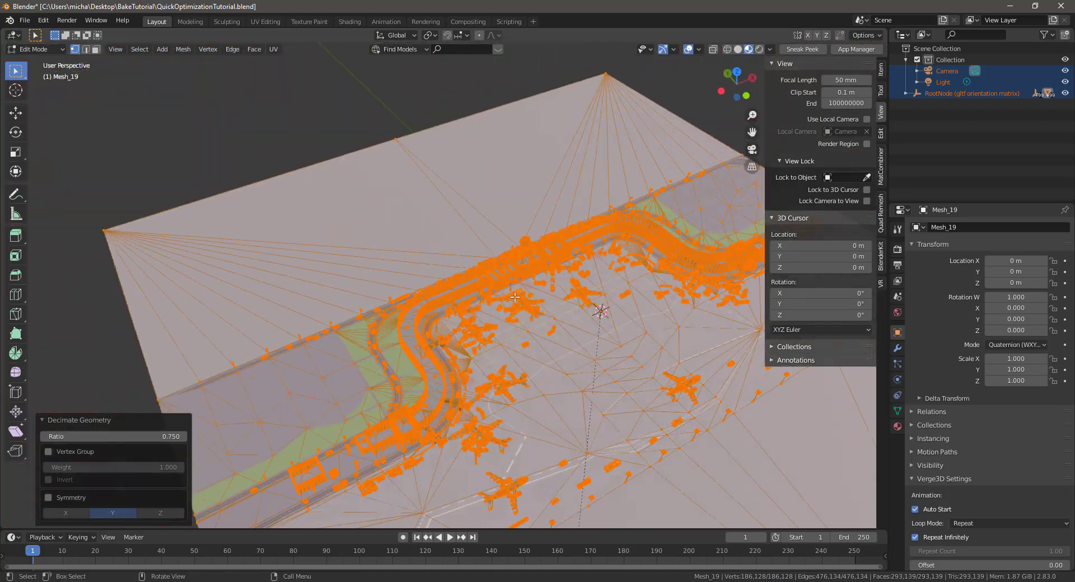
pyautogui.moveTo(512, 351)
pyautogui.mouseDown(button='middle')
pyautogui.moveTo(560, 358)
pyautogui.moveTo(526, 335)
pyautogui.moveTo(496, 360)
pyautogui.mouseUp(button='middle')
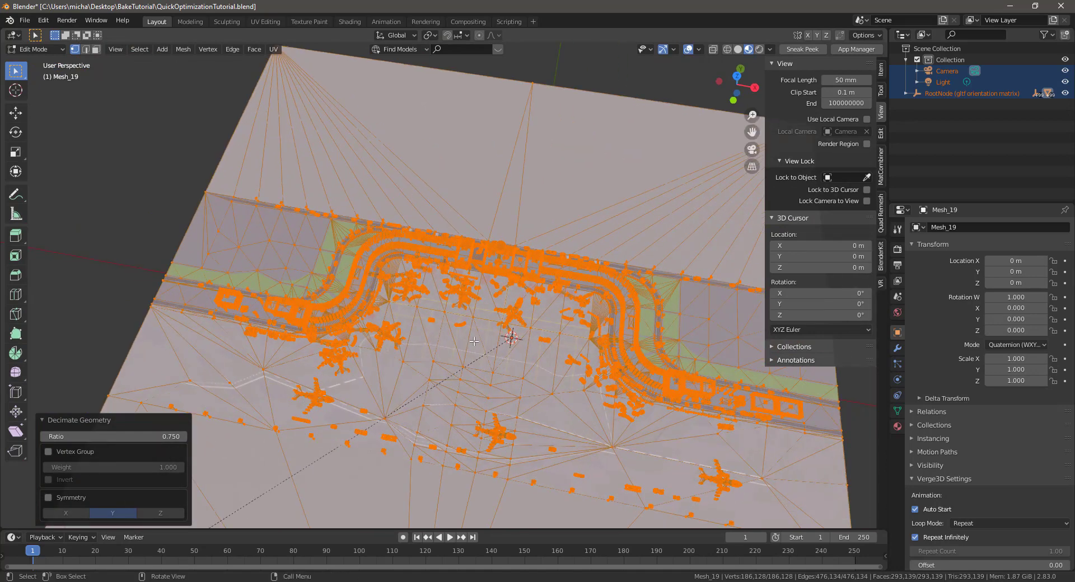
pyautogui.scroll(5, 474, 341)
pyautogui.keyDown('shift'); pyautogui.moveTo(714, 443); pyautogui.dragTo(424, 350, button='middle'); pyautogui.keyUp('shift')
pyautogui.scroll(2, 461, 392)
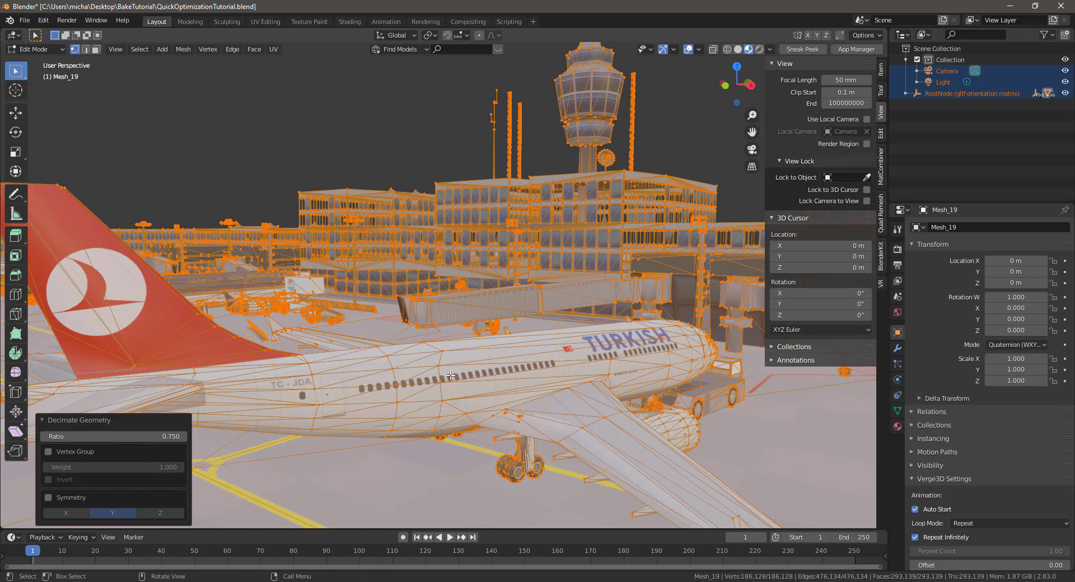
pyautogui.scroll(5, 598, 399)
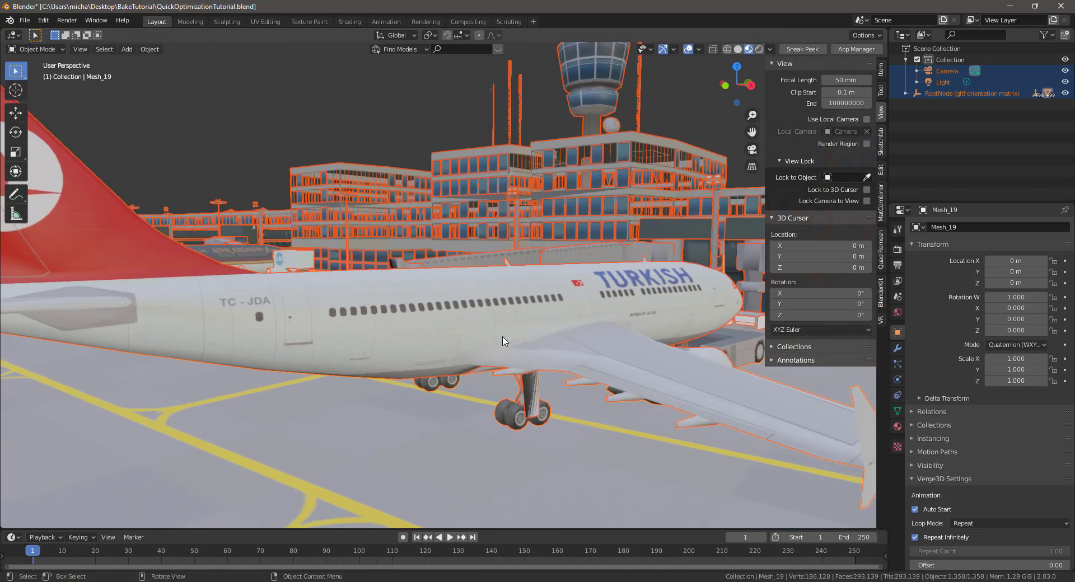
# Step: In Object Mode, check which meshes make up the Turkish aircraft's body and landing gear, and open the selected ones in Edit Mode
pyautogui.press('Tab')
pyautogui.click(507, 340)
pyautogui.click(517, 418)
pyautogui.scroll(2, 518, 417)
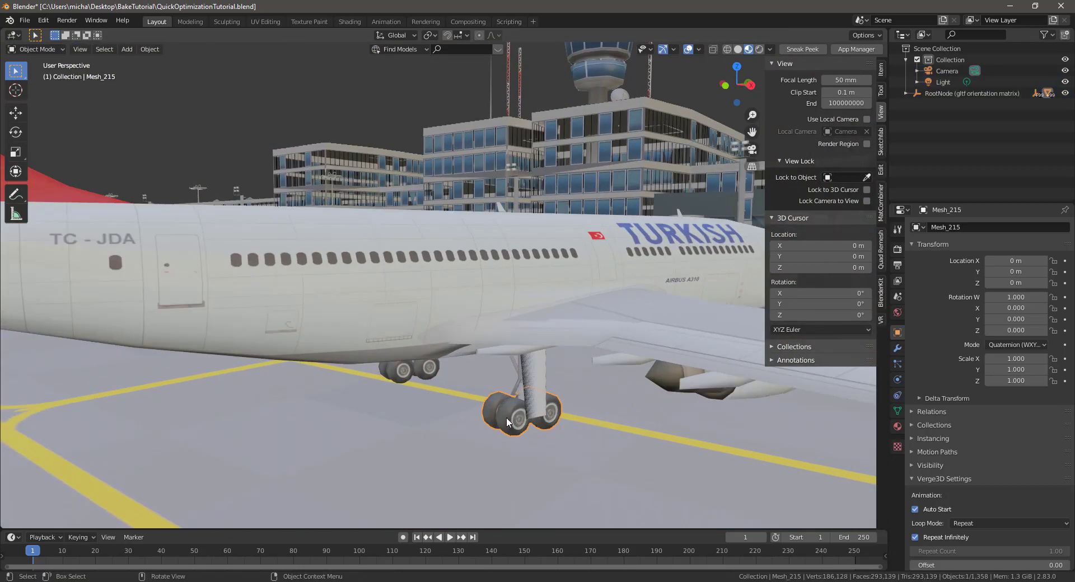
pyautogui.keyDown('shift'); pyautogui.click(507, 292); pyautogui.keyUp('shift')
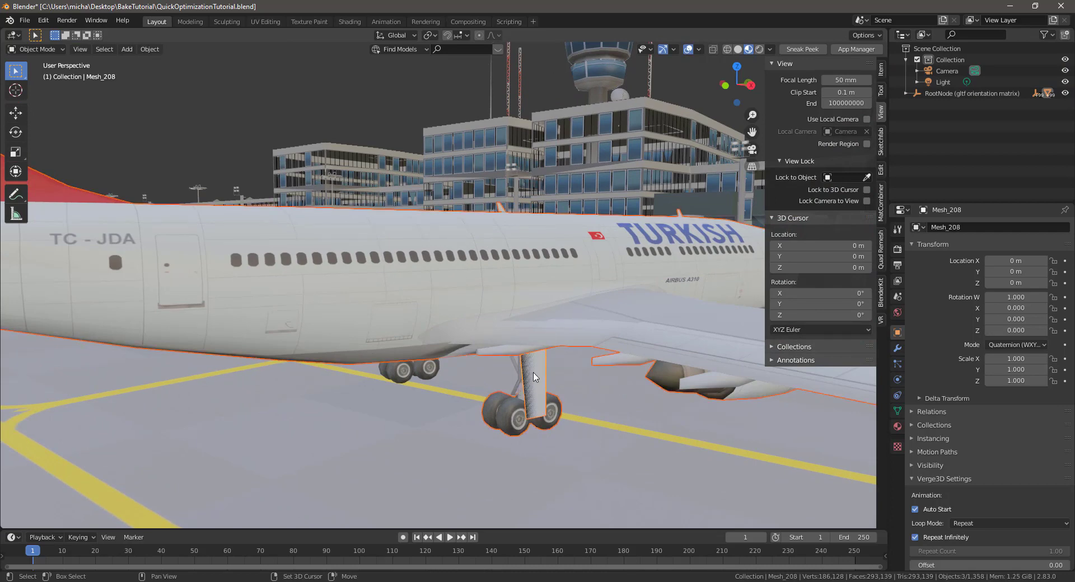
pyautogui.keyDown('shift'); pyautogui.click(536, 377); pyautogui.keyUp('shift')
pyautogui.scroll(4, 530, 392)
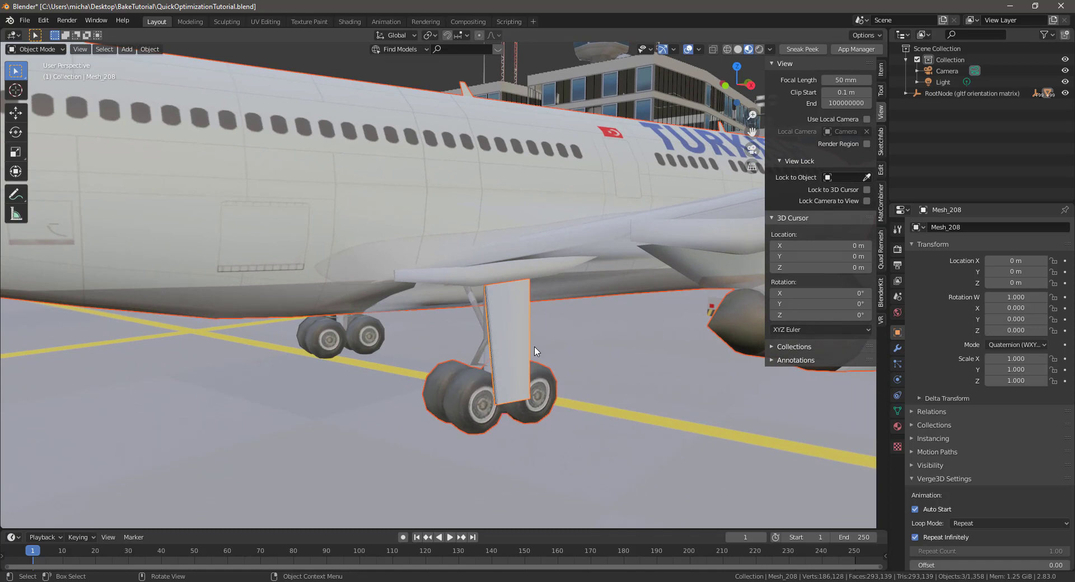
pyautogui.keyDown('shift'); pyautogui.click(549, 408); pyautogui.keyUp('shift')
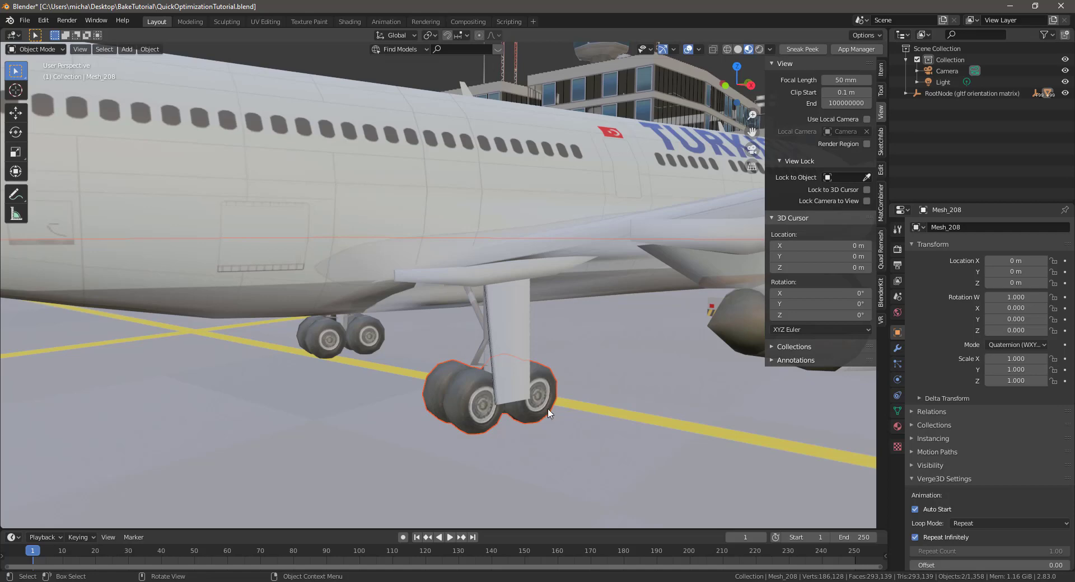
pyautogui.press('Tab')
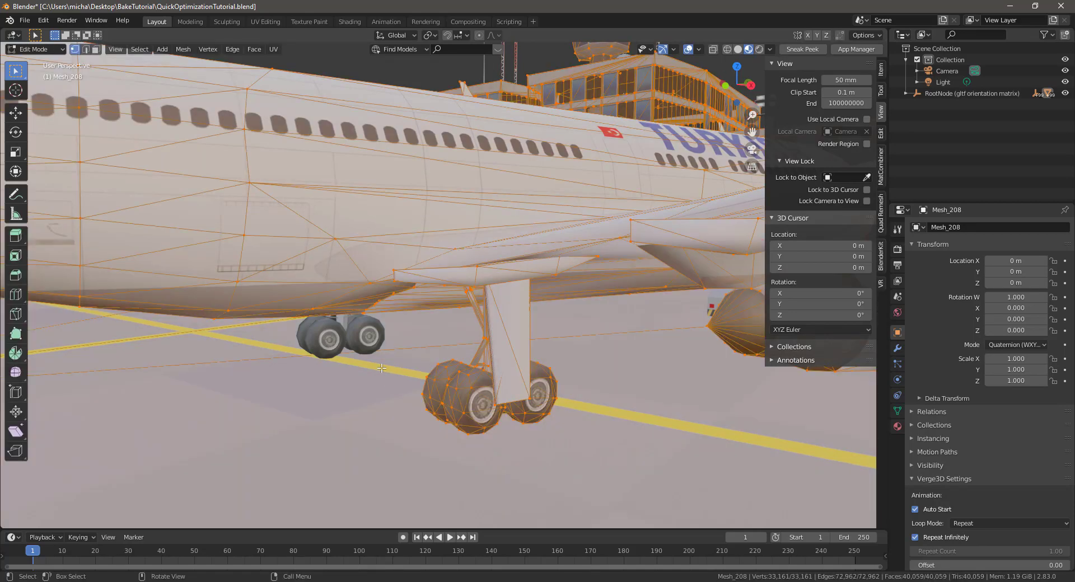
# Step: Select part of the aircraft's landing gear wheels, enable X-ray and select the linked wheel geometry
pyautogui.moveTo(381, 368); pyautogui.dragTo(470, 434)
pyautogui.hotkey('alt', 'z')
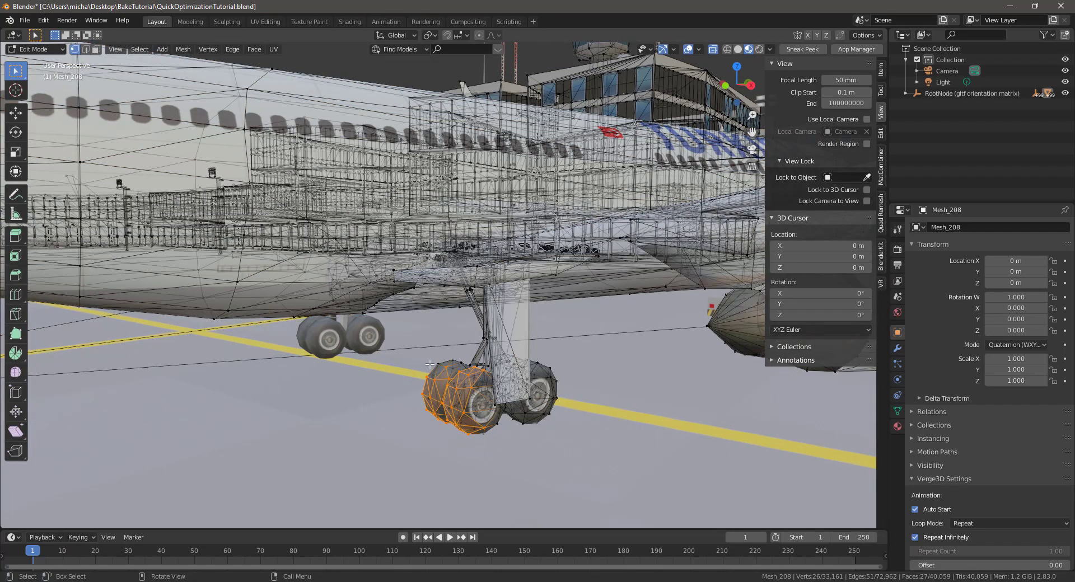
pyautogui.press('l')
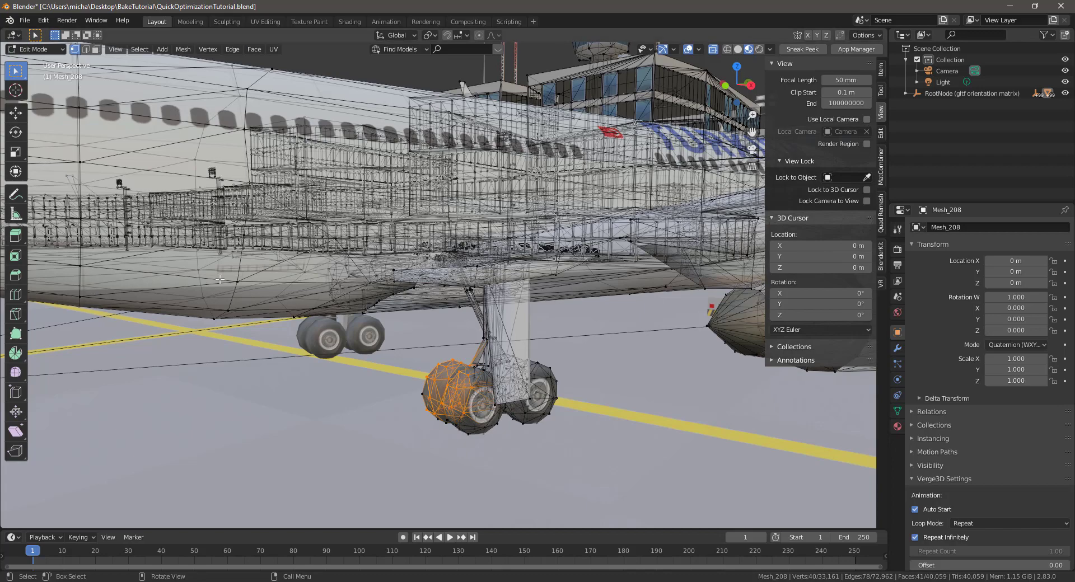
# Step: Return to Object Mode and bring the three missing aircraft back into the airport scene
pyautogui.scroll(-5, 565, 258)
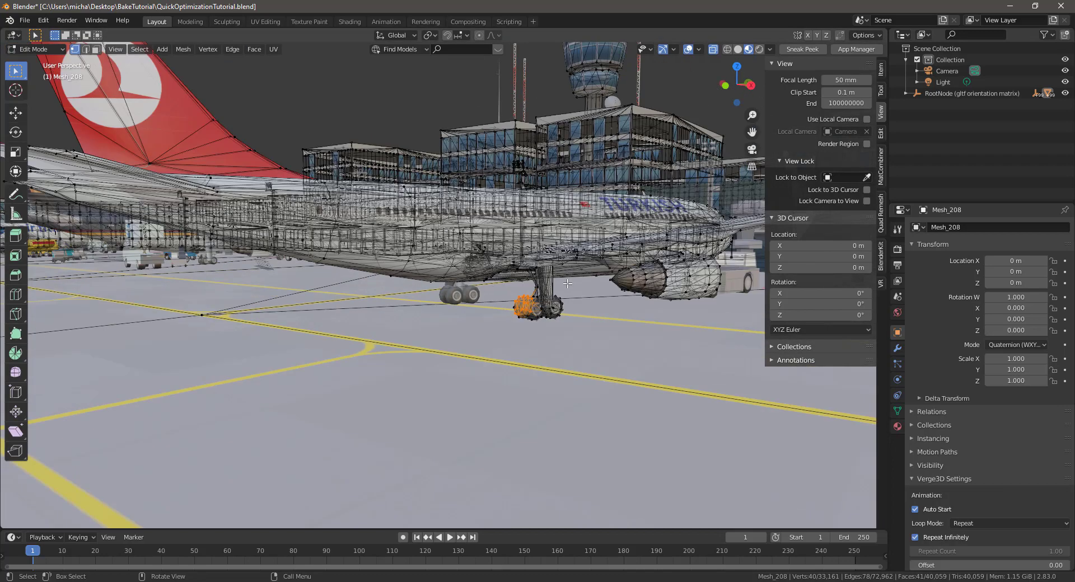
pyautogui.moveTo(553, 335); pyautogui.dragTo(475, 275, button='middle')
pyautogui.scroll(-5, 546, 383)
pyautogui.click(546, 383)
pyautogui.moveTo(475, 276); pyautogui.dragTo(512, 335, button='middle')
pyautogui.scroll(-2, 513, 335)
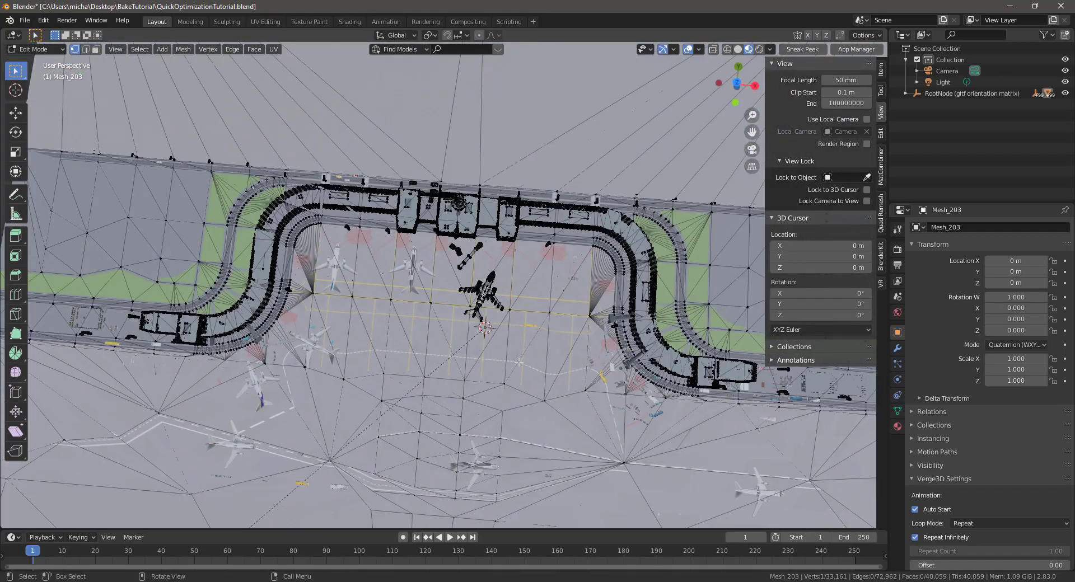
pyautogui.press('Tab')
pyautogui.scroll(-5, 504, 342)
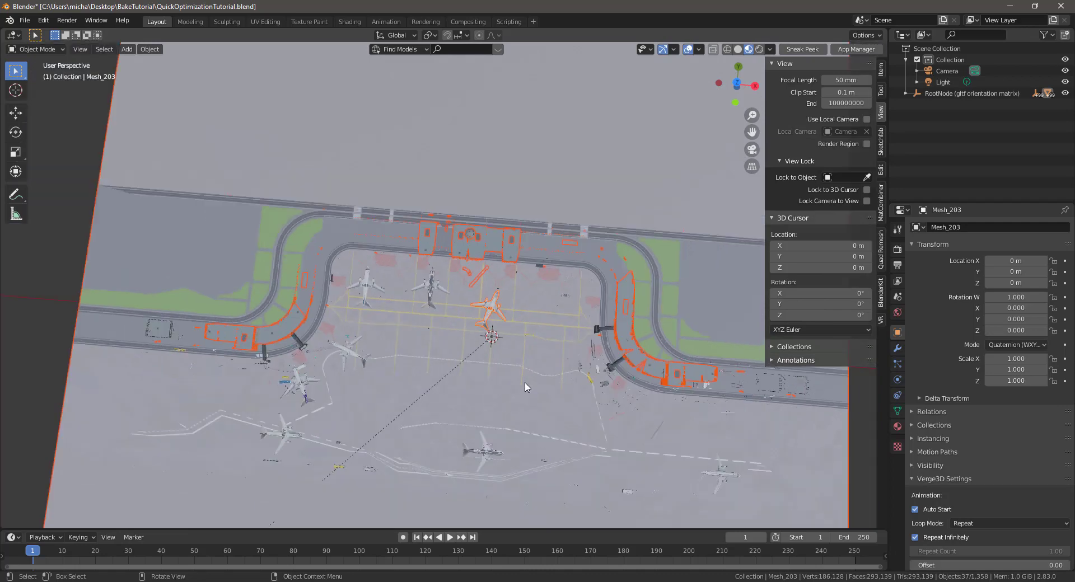
pyautogui.moveTo(493, 324); pyautogui.dragTo(560, 317, button='middle')
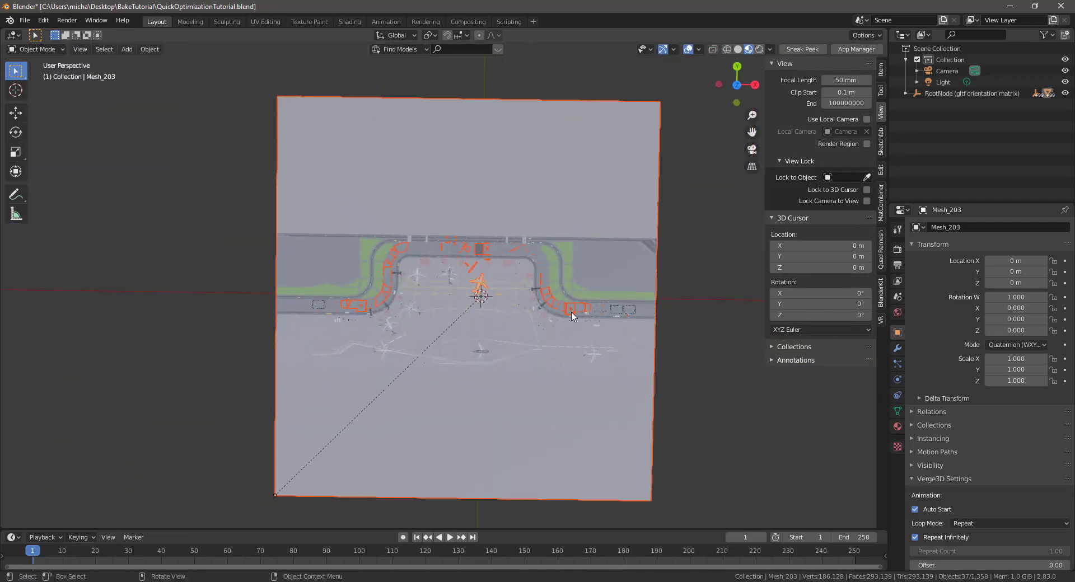
pyautogui.hotkey('ctrl', 'v')
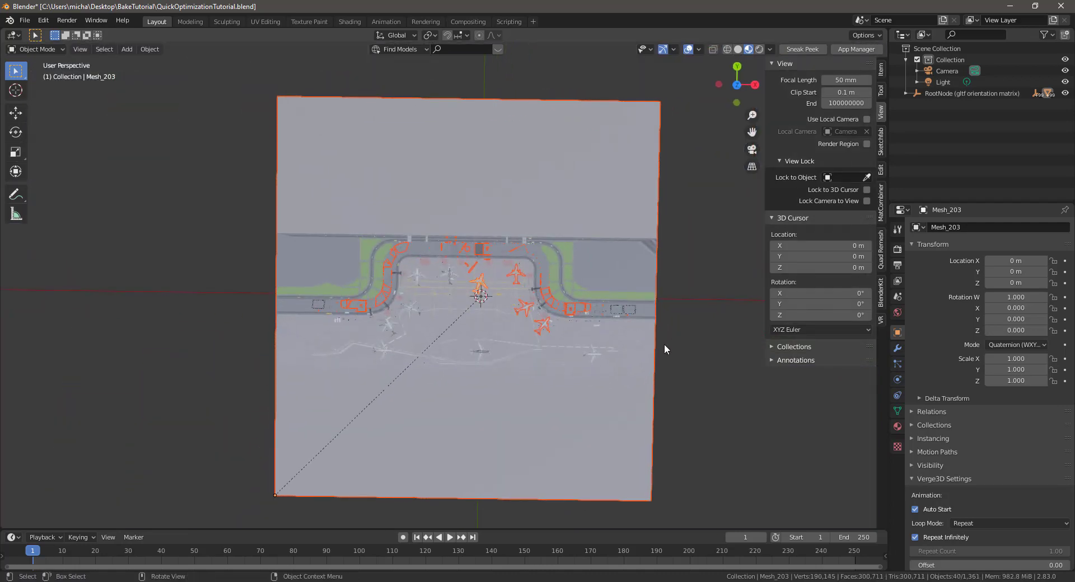
pyautogui.scroll(2, 588, 378)
pyautogui.scroll(-1, 588, 378)
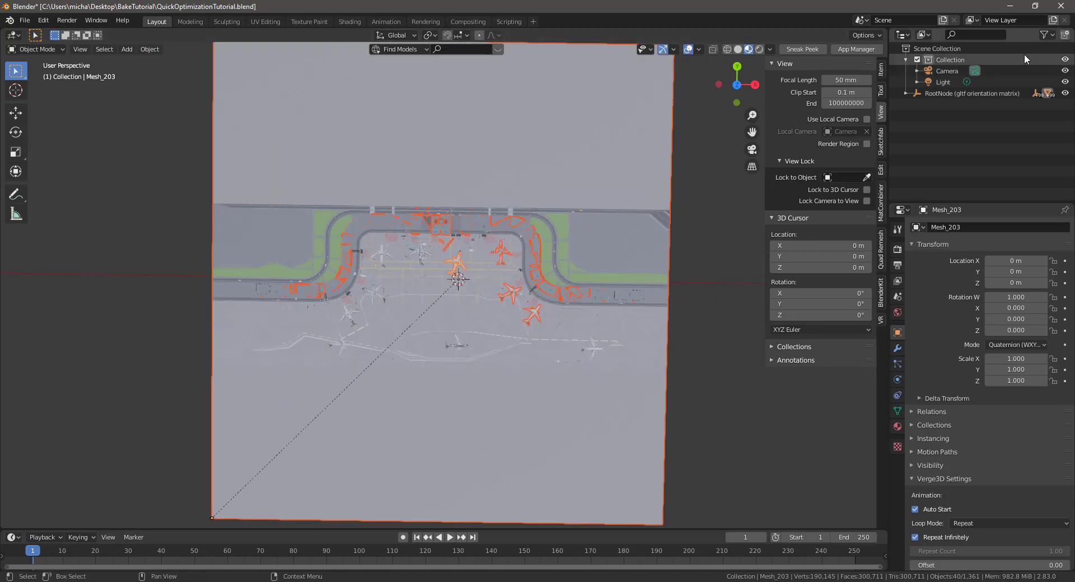
# Step: Filter empties out of the outliner and enlarge it to review the scene's mesh objects
pyautogui.click(1044, 34)
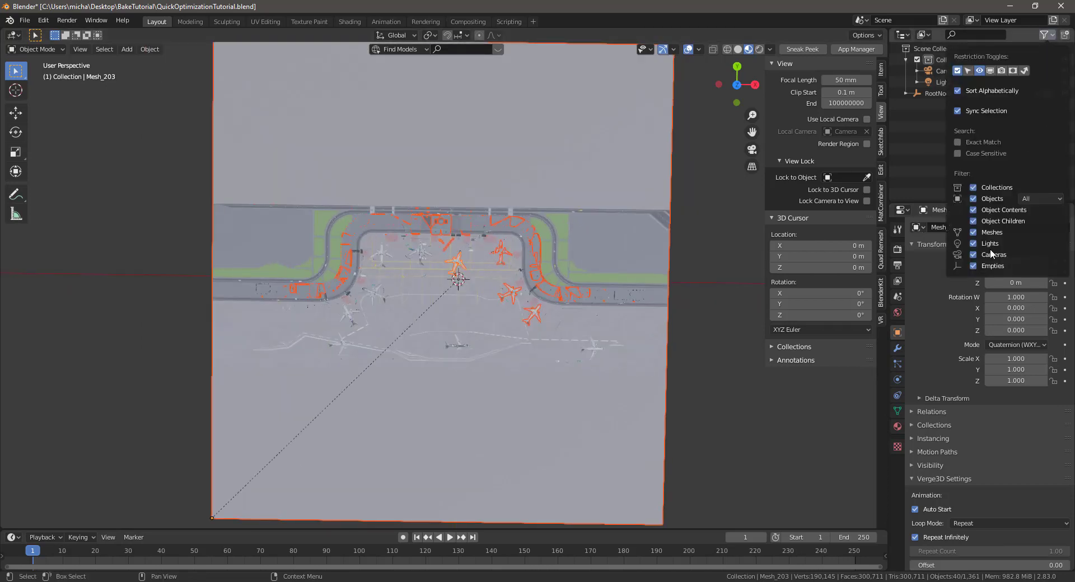
pyautogui.click(973, 266)
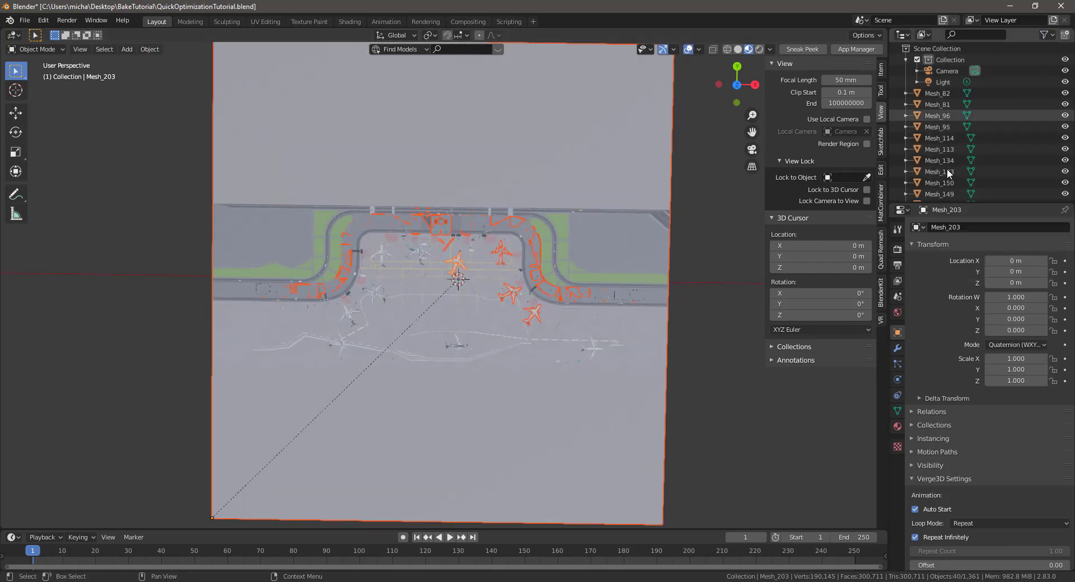
pyautogui.moveTo(986, 204); pyautogui.dragTo(985, 513)
pyautogui.scroll(-15, 962, 220)
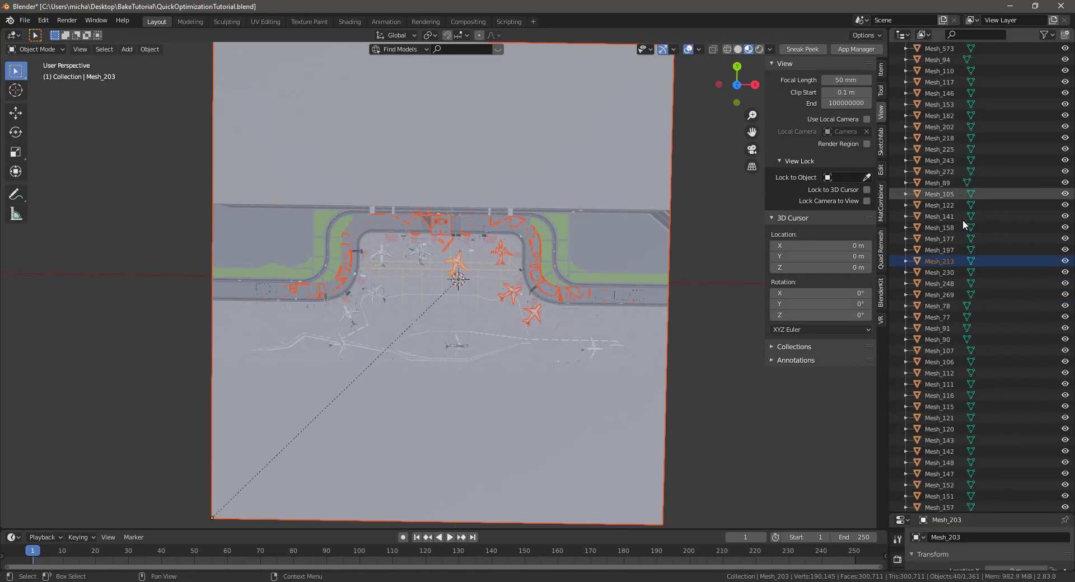
pyautogui.scroll(-10, 963, 222)
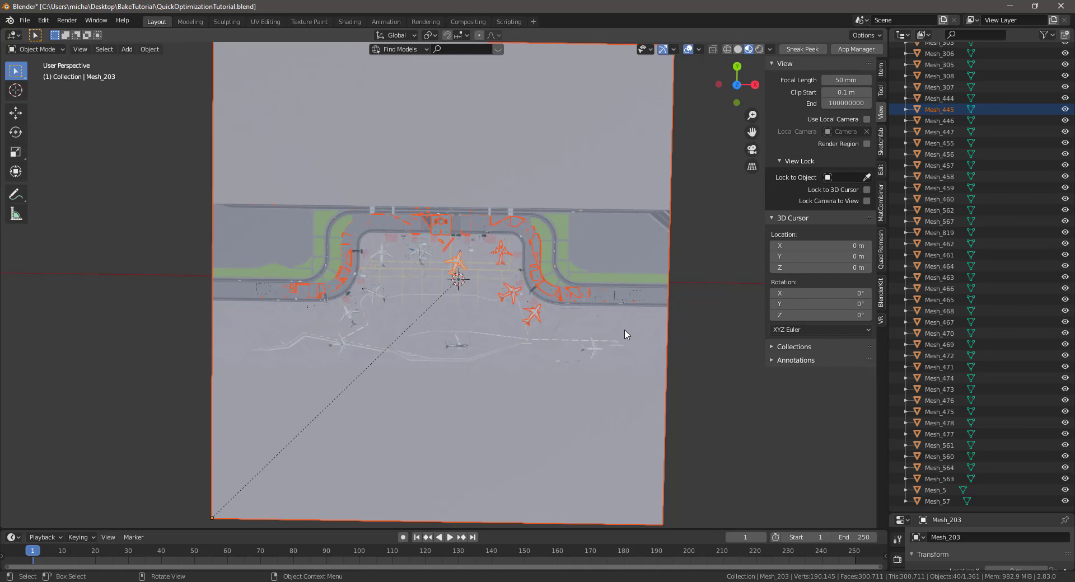
# Step: Select all objects in the airport scene
pyautogui.scroll(1, 487, 370)
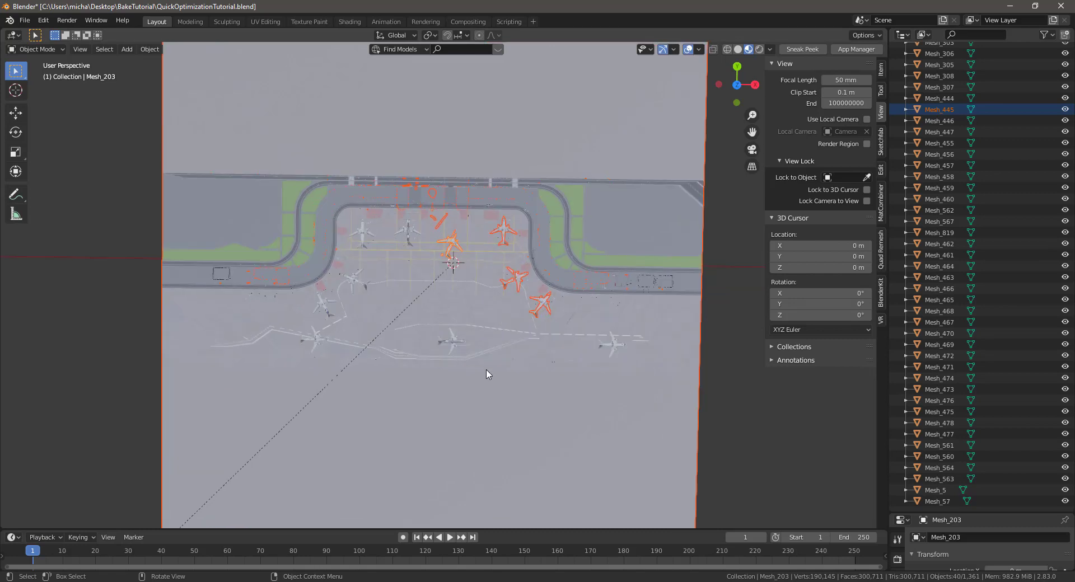
pyautogui.scroll(-2, 486, 371)
pyautogui.moveTo(485, 366); pyautogui.dragTo(488, 359, button='middle')
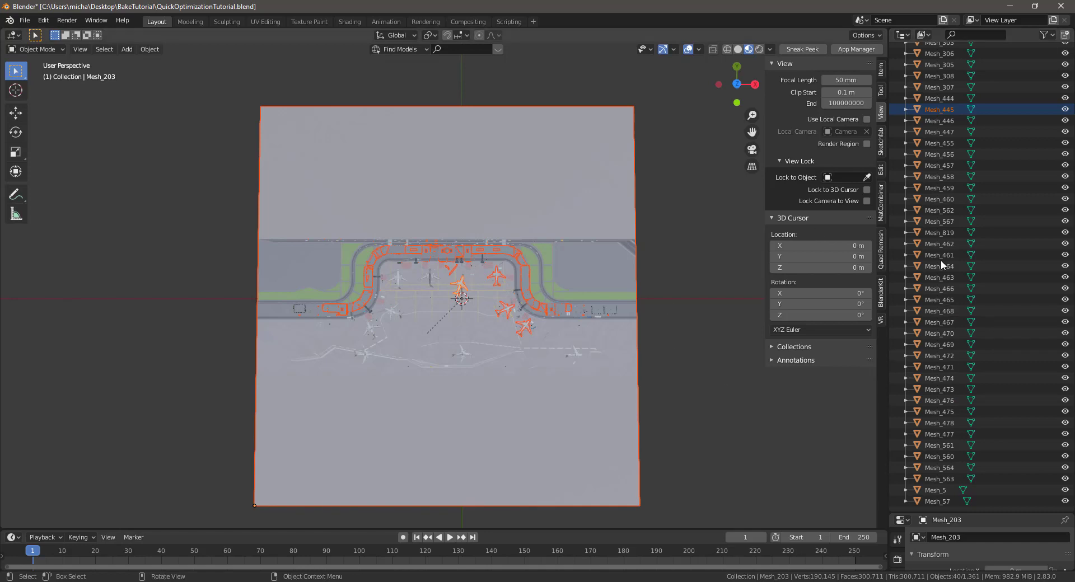
pyautogui.scroll(1, 426, 394)
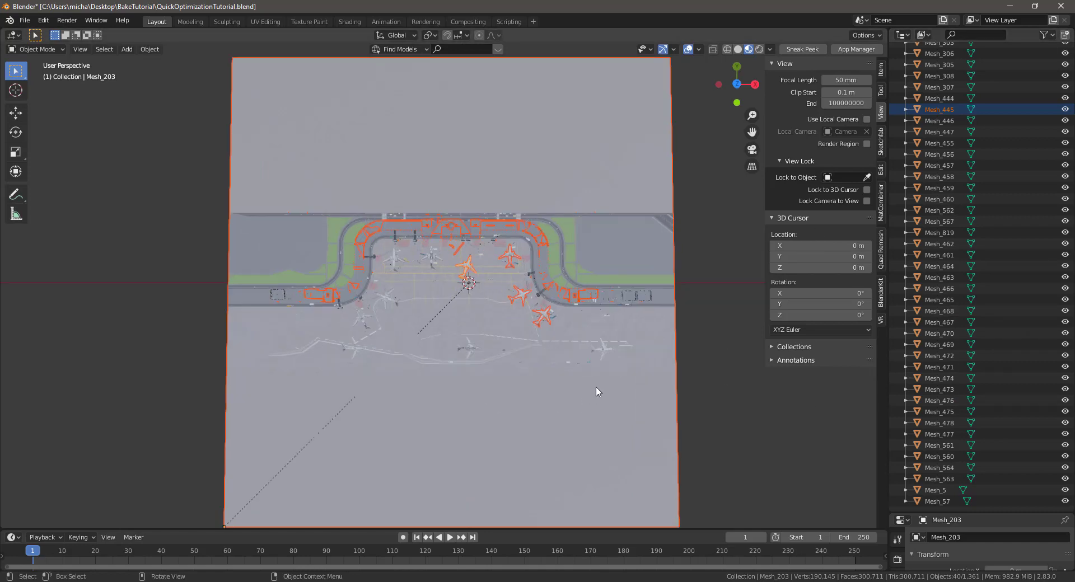
pyautogui.click(726, 335)
pyautogui.press('a')
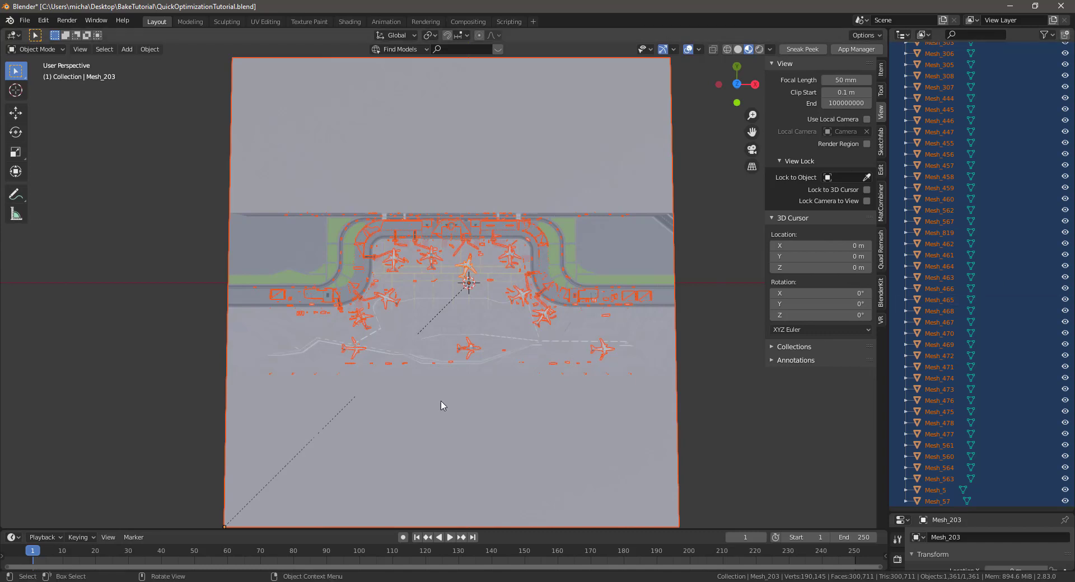
# Step: Search the add-ons in the preferences for "material", make sure Material Utilities is enabled, and close the preferences
pyautogui.click(43, 20)
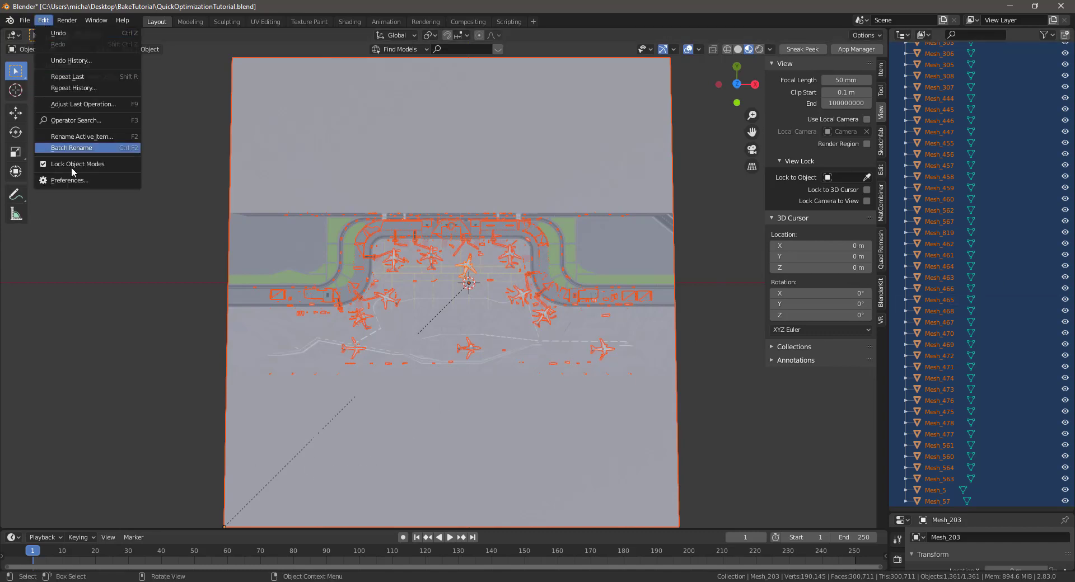
pyautogui.click(72, 178)
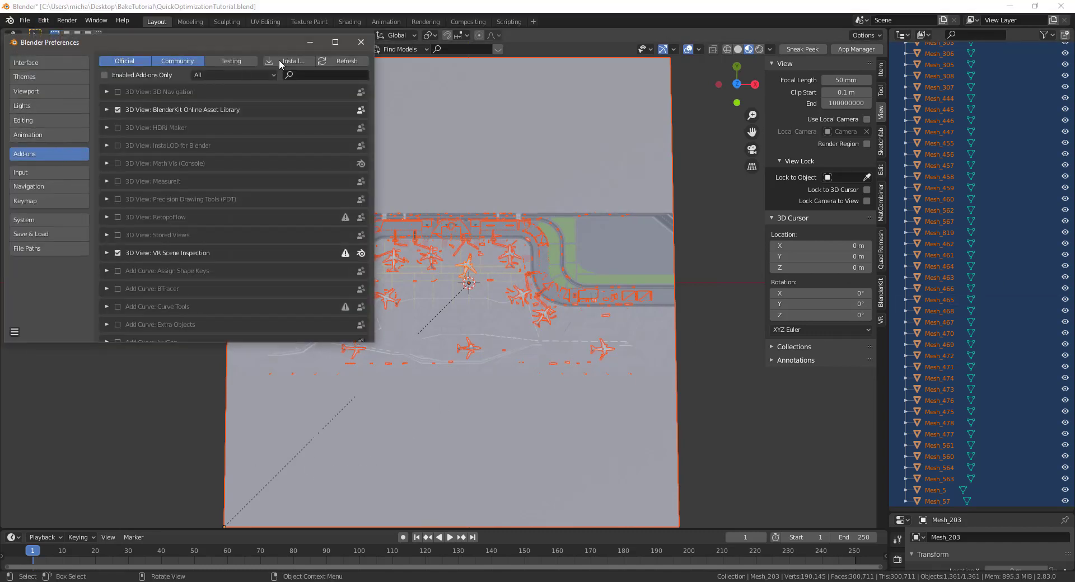
pyautogui.click(320, 75)
pyautogui.write('material')
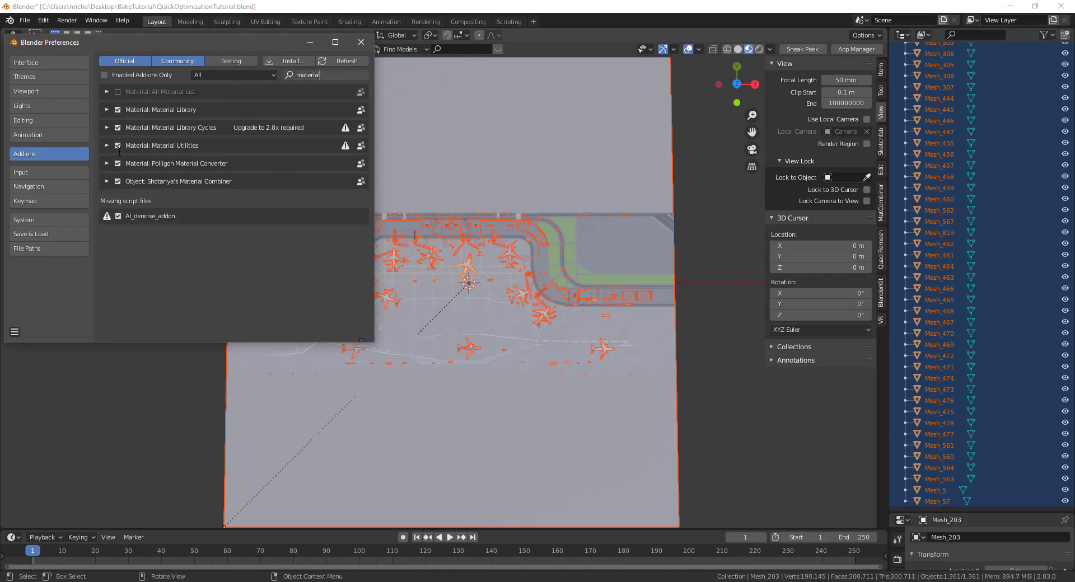
pyautogui.press('Return')
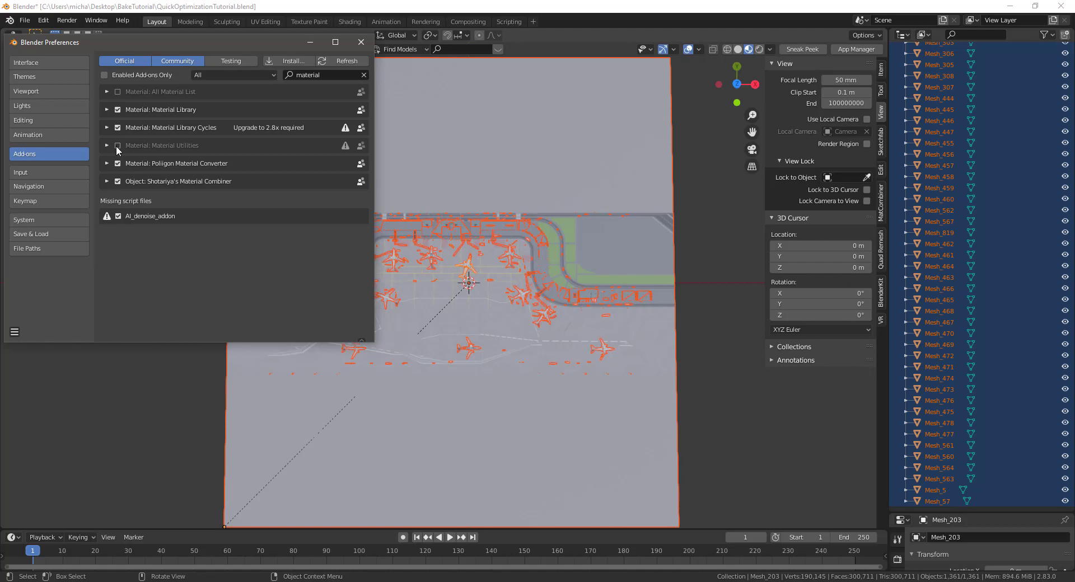
pyautogui.click(118, 146)
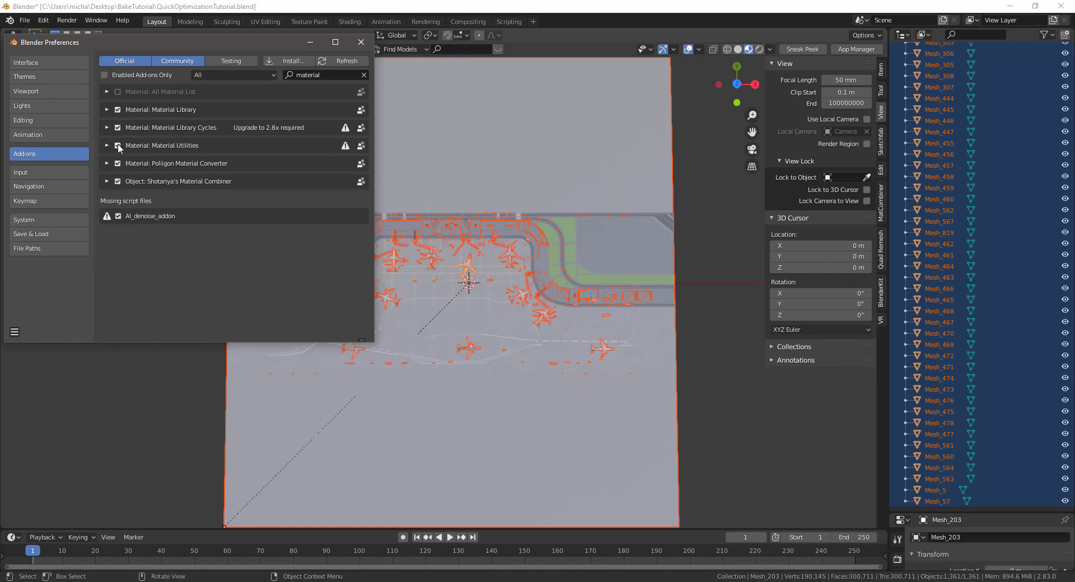
pyautogui.click(361, 42)
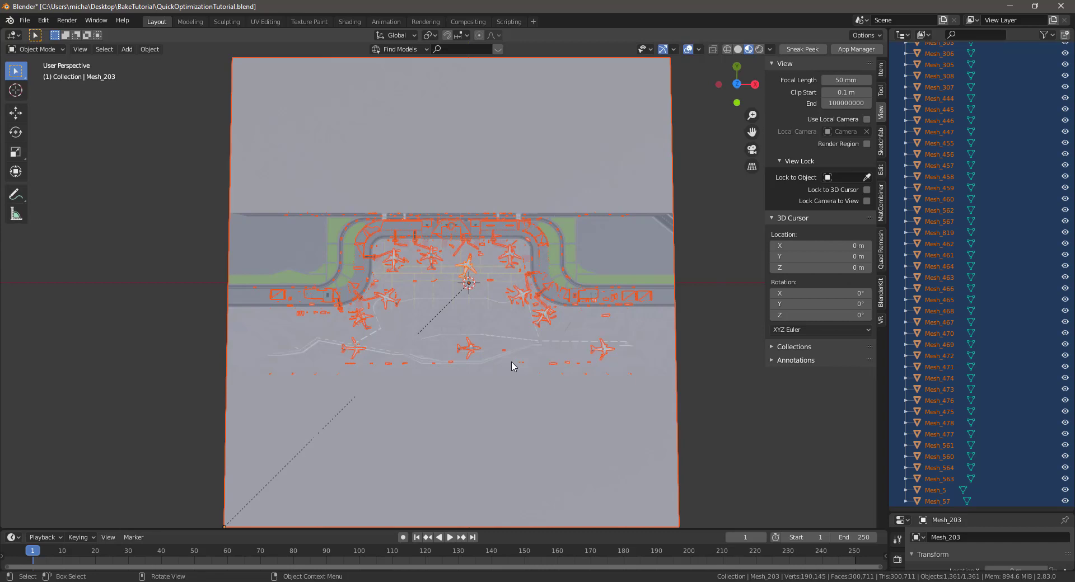
pyautogui.press('Tab')
pyautogui.press('a')
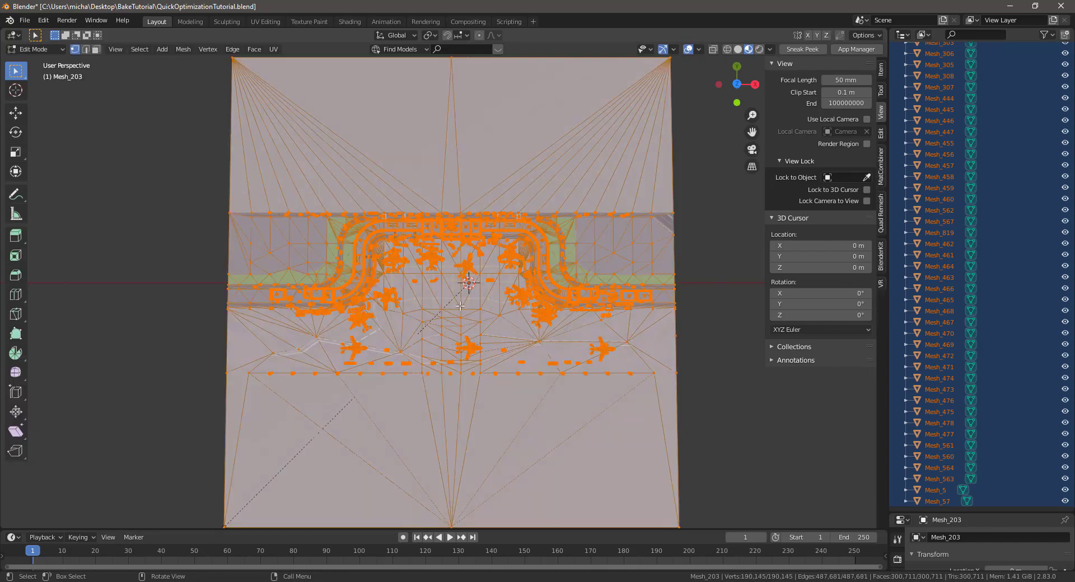
pyautogui.hotkey('shift', 'q')
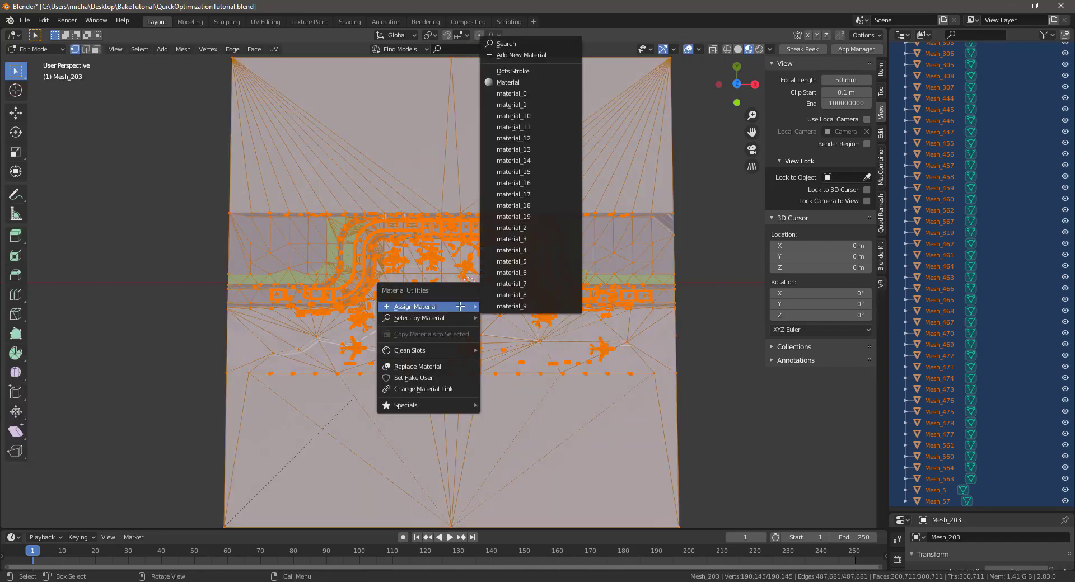
pyautogui.moveTo(430, 407)
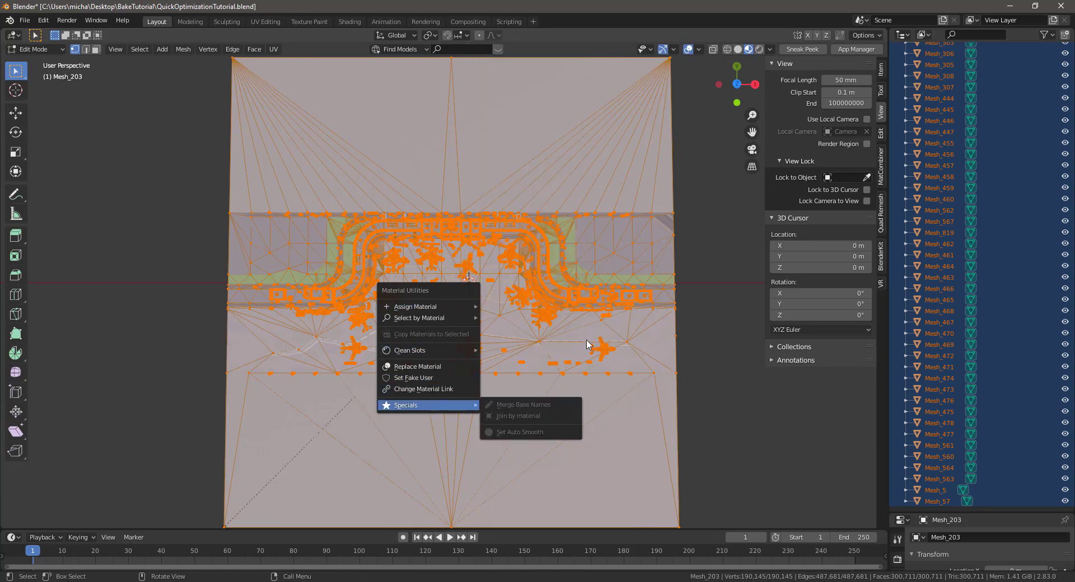
pyautogui.click(542, 375)
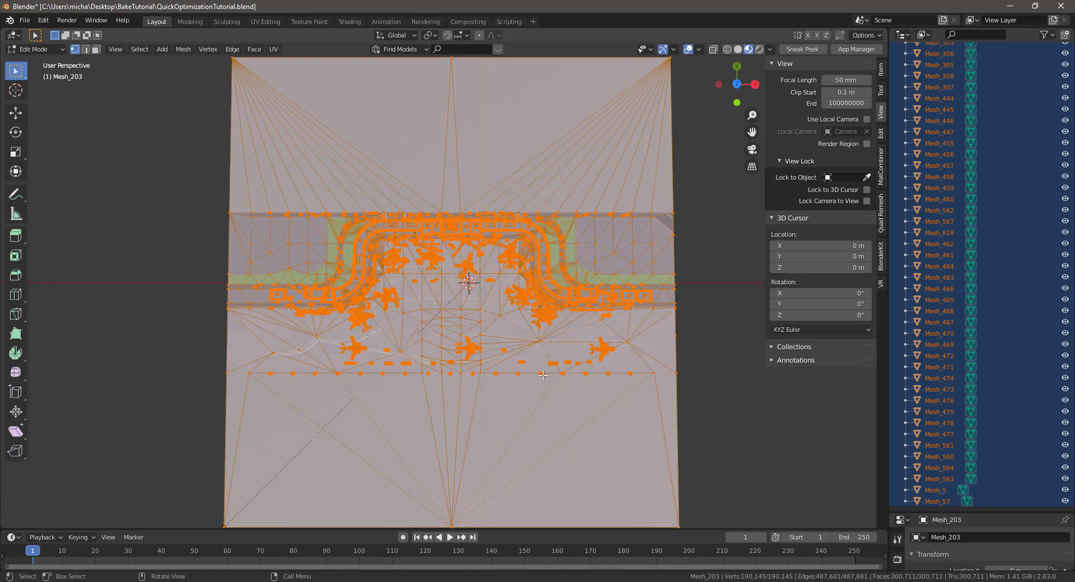
pyautogui.press('Tab')
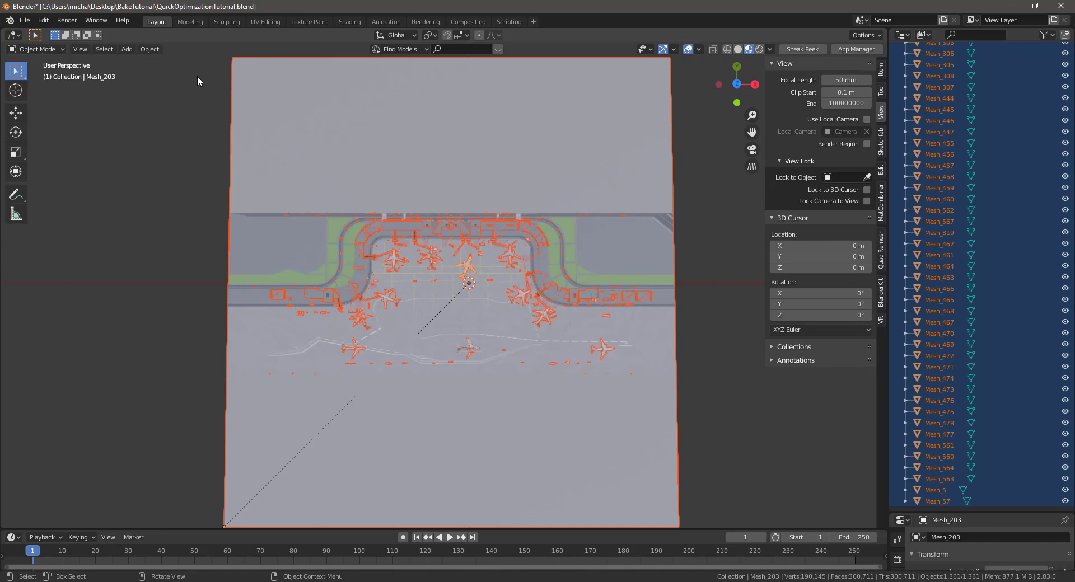
# Step: Join the selected objects by material with Material Utilities, using the Auto Join option
pyautogui.hotkey('shift', 'q')
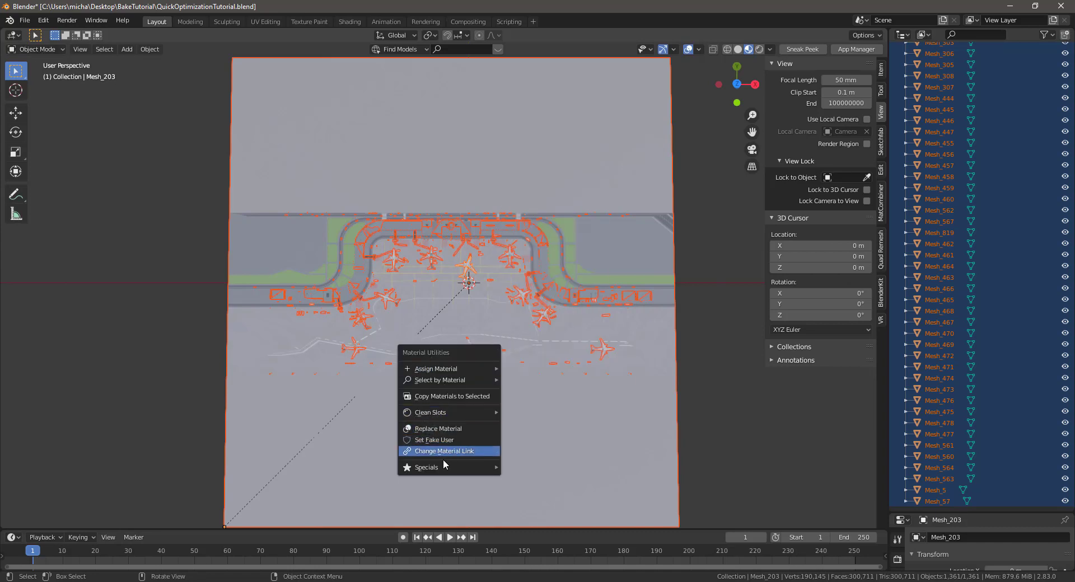
pyautogui.moveTo(444, 466)
pyautogui.click(538, 479)
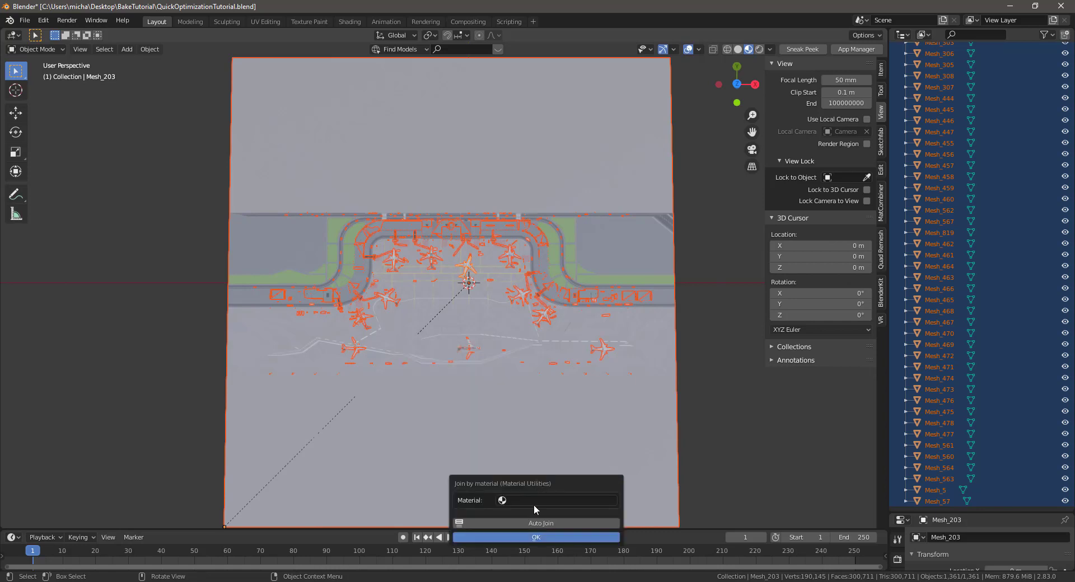
pyautogui.click(516, 522)
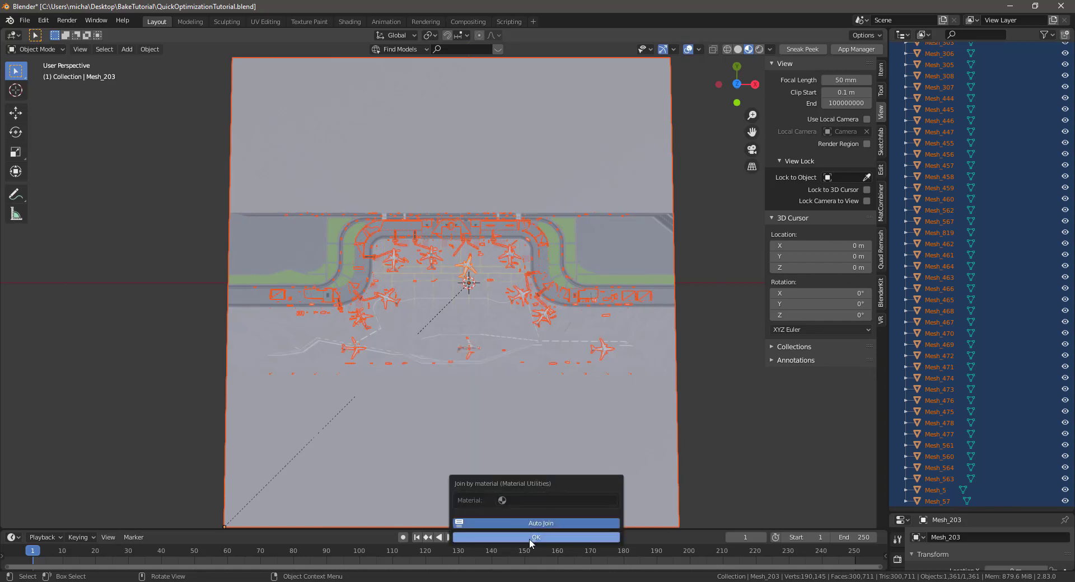
pyautogui.click(529, 539)
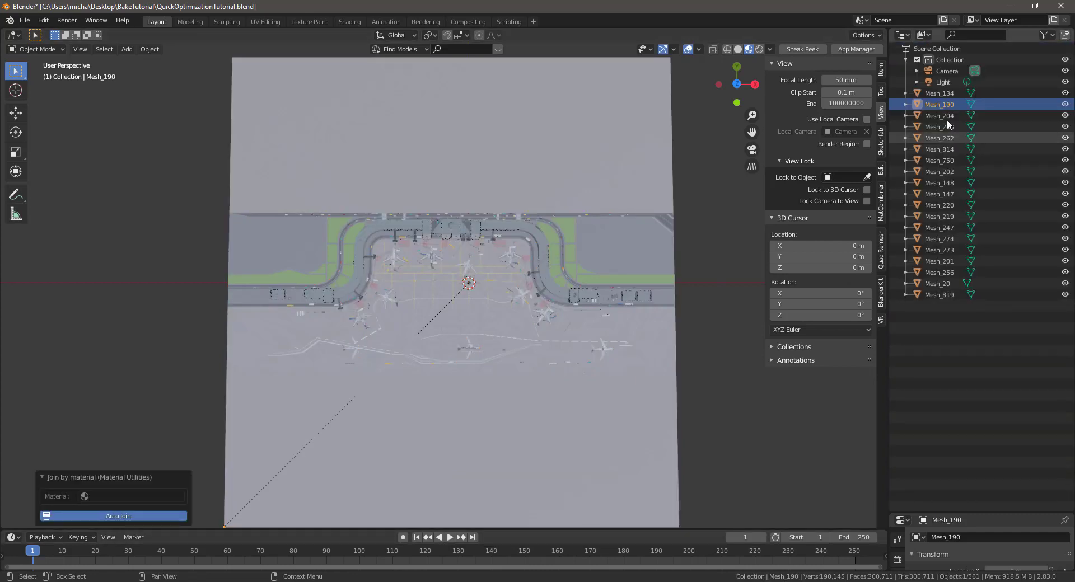
# Step: Examine the joined meshes from Mesh_134 to Mesh_819 by selecting them together and individually in the outliner
pyautogui.click(940, 94)
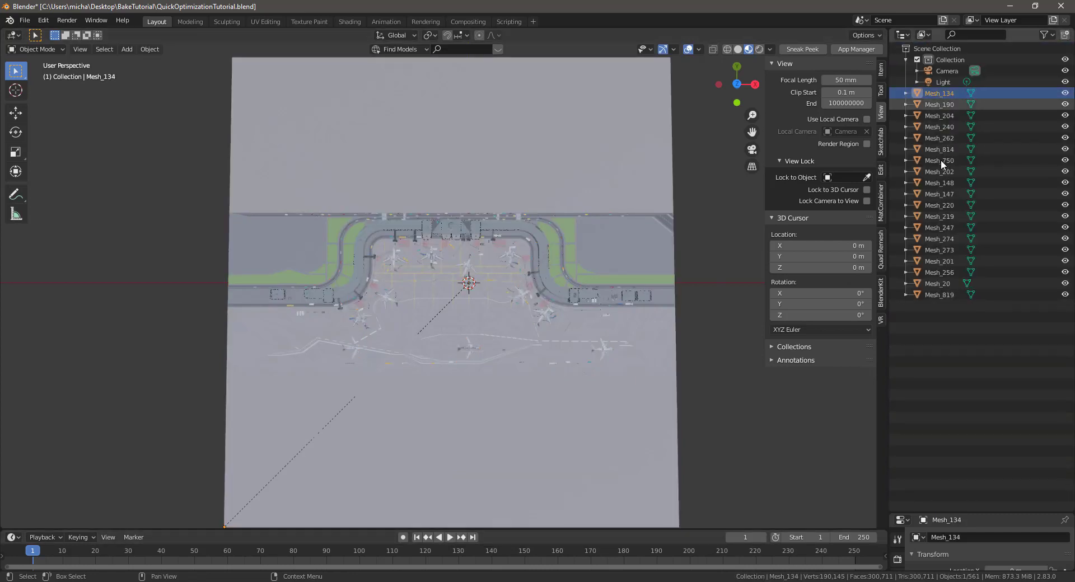
pyautogui.keyDown('shift'); pyautogui.click(932, 294); pyautogui.keyUp('shift')
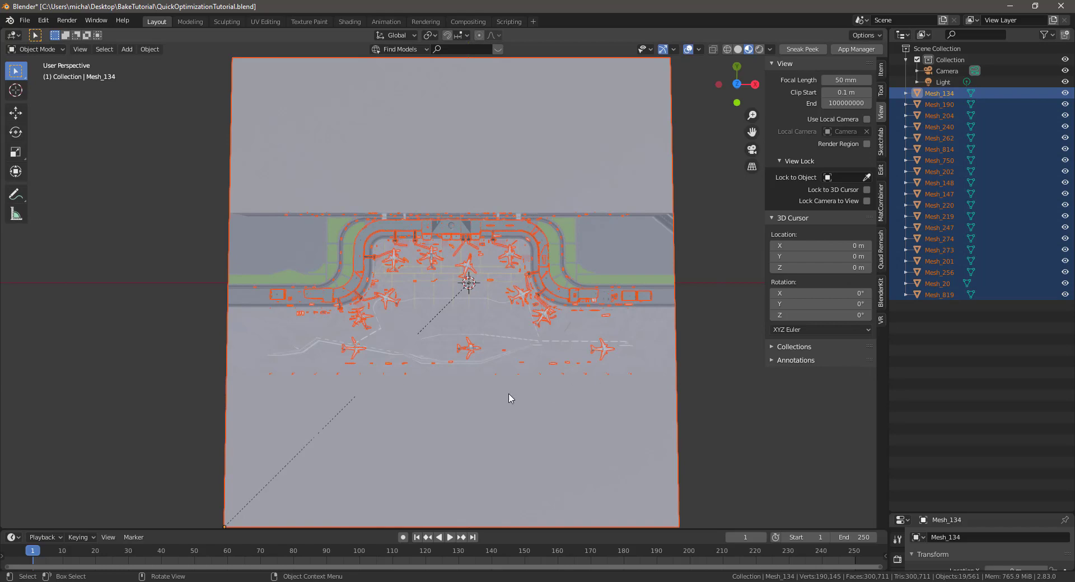
pyautogui.scroll(7, 511, 392)
pyautogui.keyDown('shift'); pyautogui.moveTo(513, 374); pyautogui.dragTo(487, 471, button='middle'); pyautogui.keyUp('shift')
pyautogui.scroll(-3, 488, 471)
pyautogui.click(947, 316)
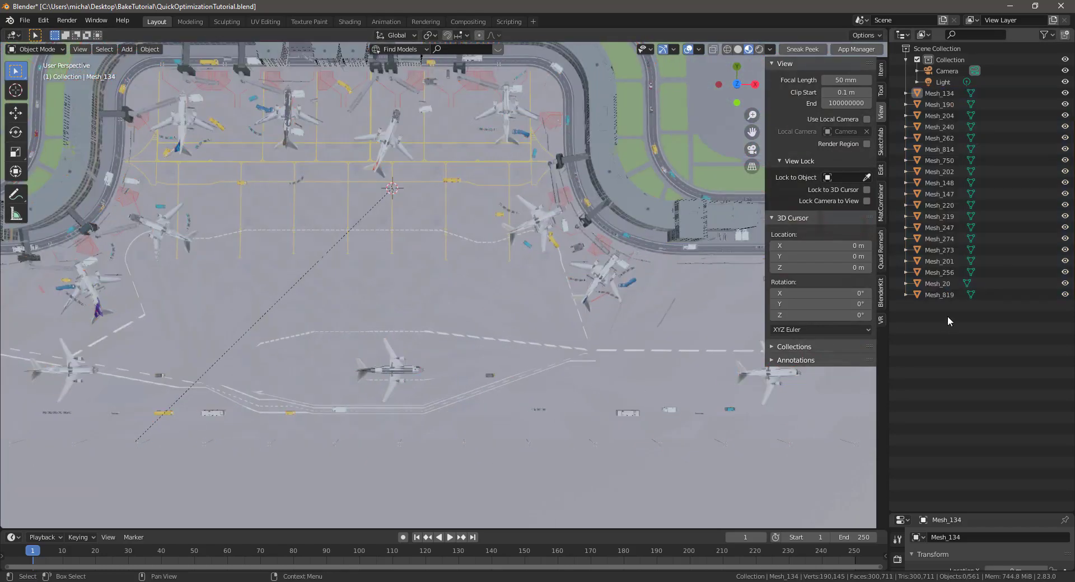
pyautogui.click(940, 295)
pyautogui.click(940, 216)
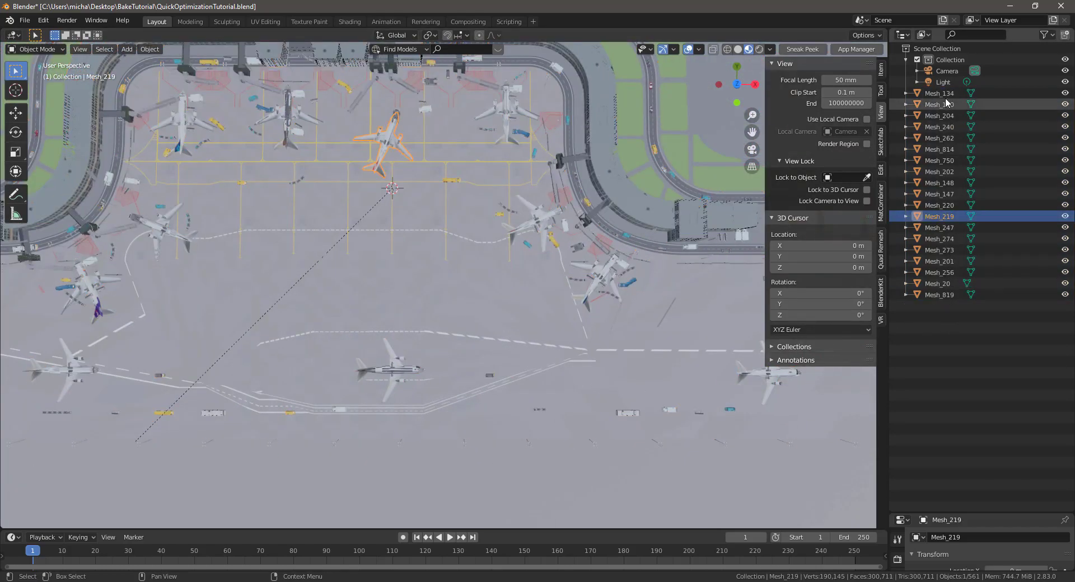
pyautogui.click(942, 93)
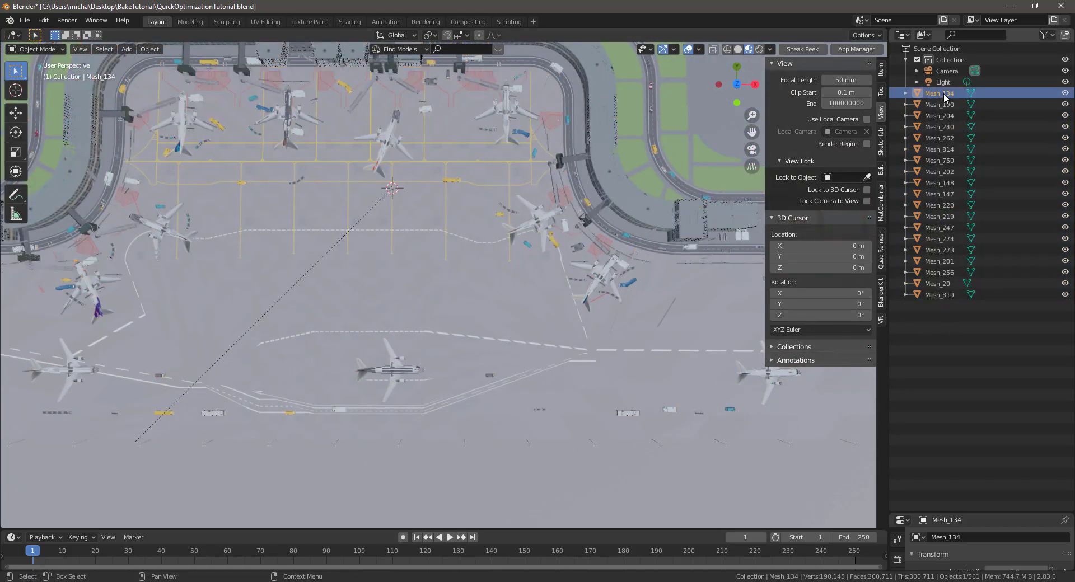
pyautogui.keyDown('shift'); pyautogui.click(953, 296); pyautogui.keyUp('shift')
pyautogui.click(956, 323)
# Step: Examine the joined airport scene from several angles and check what is grouped with the aircraft standing alone on the taxiway
pyautogui.scroll(-5, 548, 377)
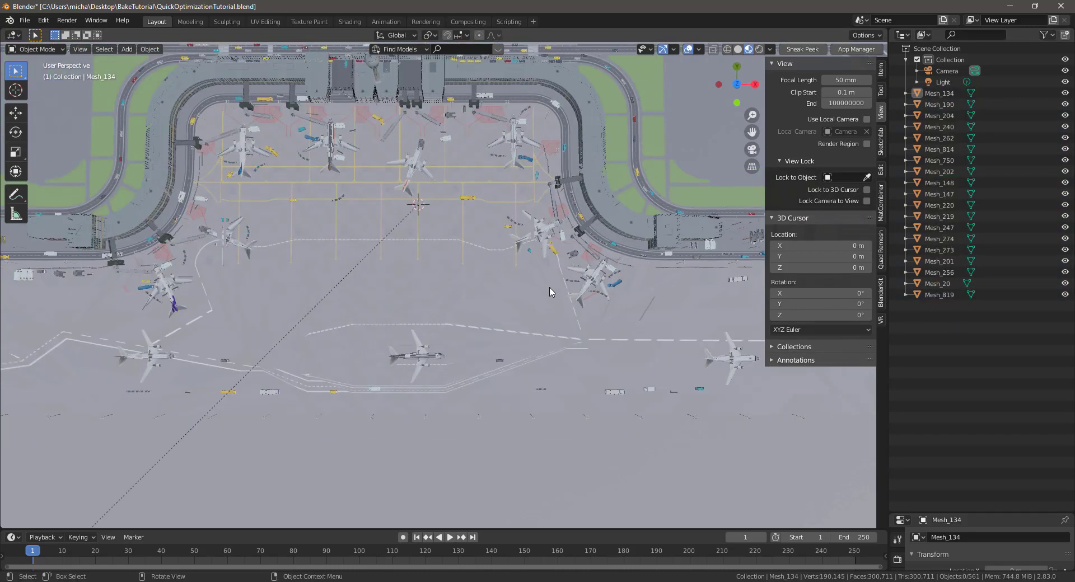
pyautogui.moveTo(547, 376); pyautogui.dragTo(559, 308, button='middle')
pyautogui.scroll(3, 533, 354)
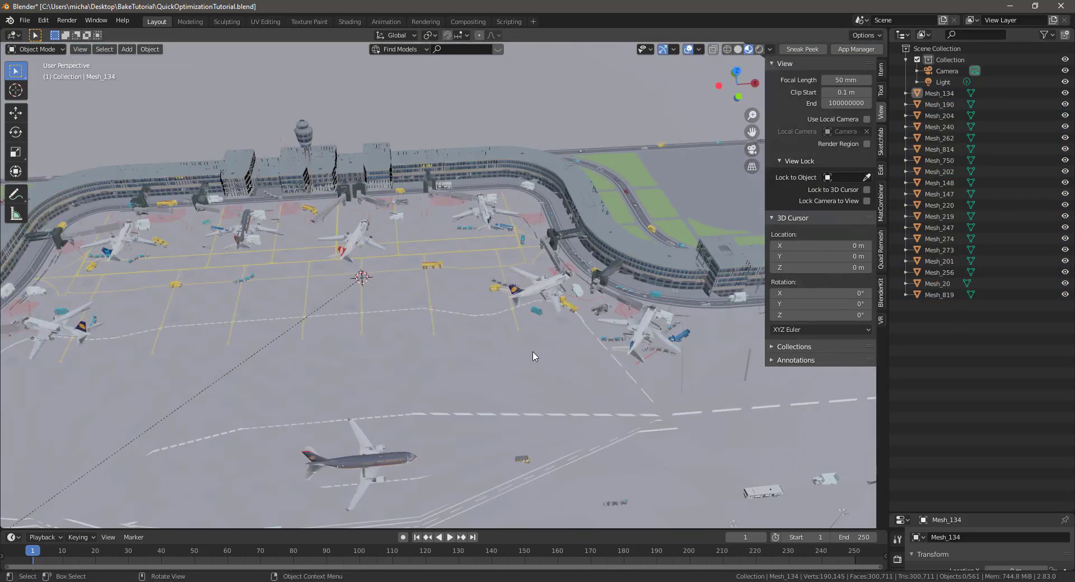
pyautogui.keyDown('shift'); pyautogui.moveTo(532, 354); pyautogui.dragTo(542, 292, button='middle'); pyautogui.keyUp('shift')
pyautogui.scroll(-4, 518, 329)
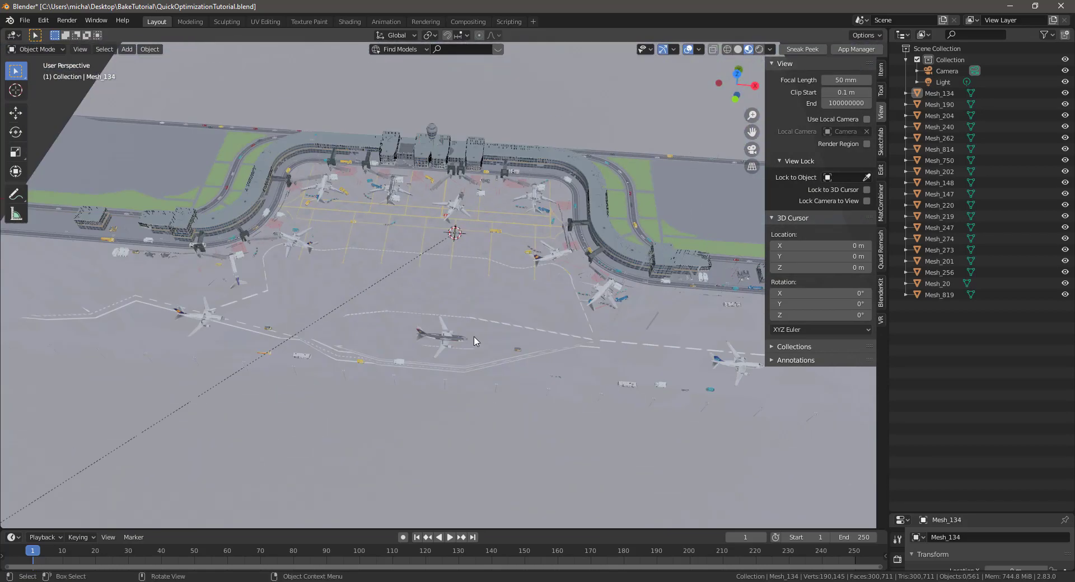
pyautogui.click(442, 343)
pyautogui.scroll(4, 485, 323)
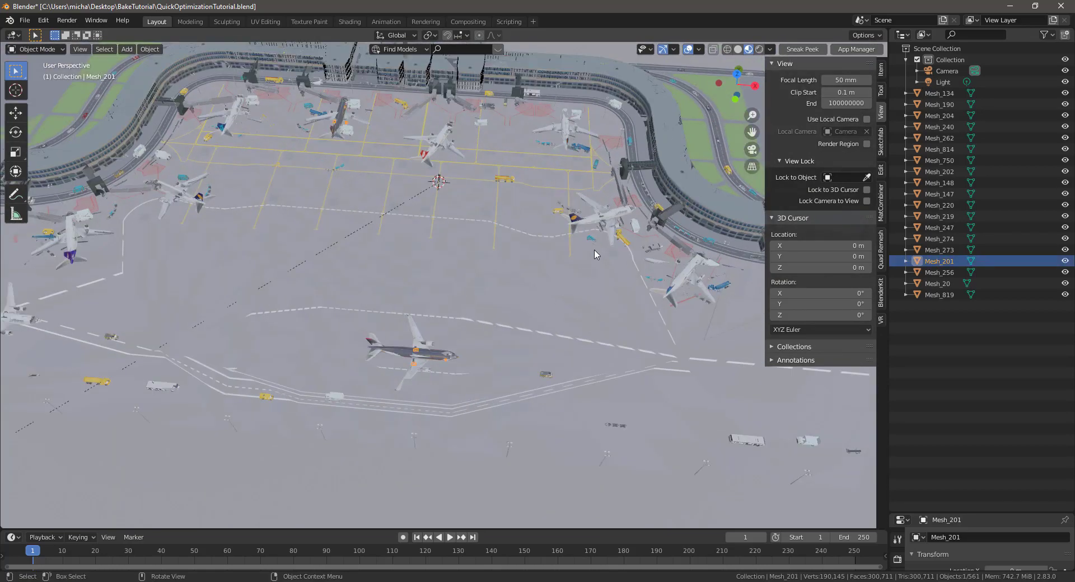
# Step: Select the joined Lufthansa aircraft mesh, enlarge the properties editor and show the mesh's modifier settings
pyautogui.click(598, 225)
pyautogui.scroll(-4, 493, 224)
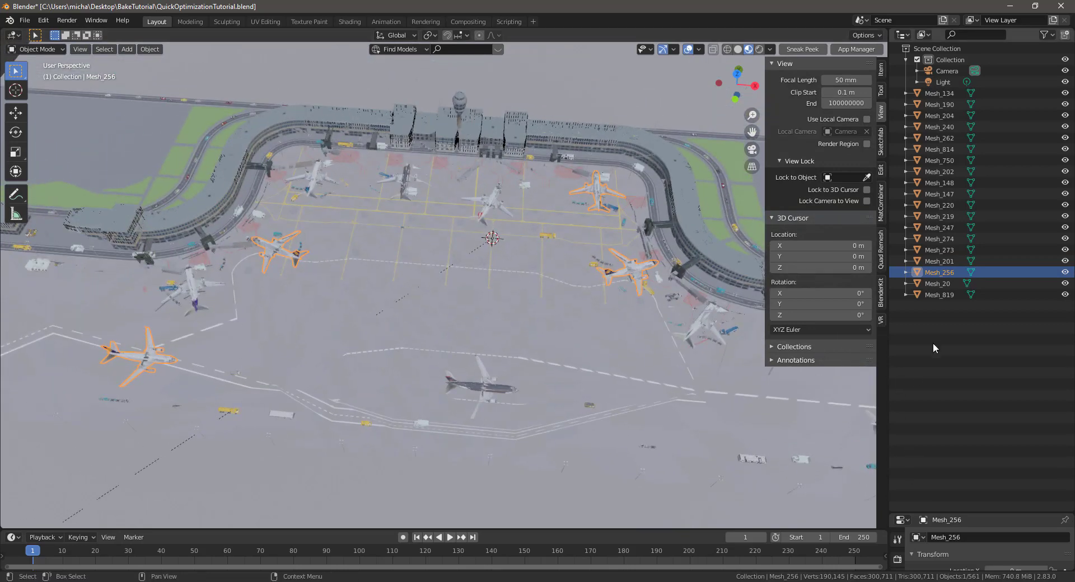
pyautogui.moveTo(993, 512); pyautogui.dragTo(989, 306)
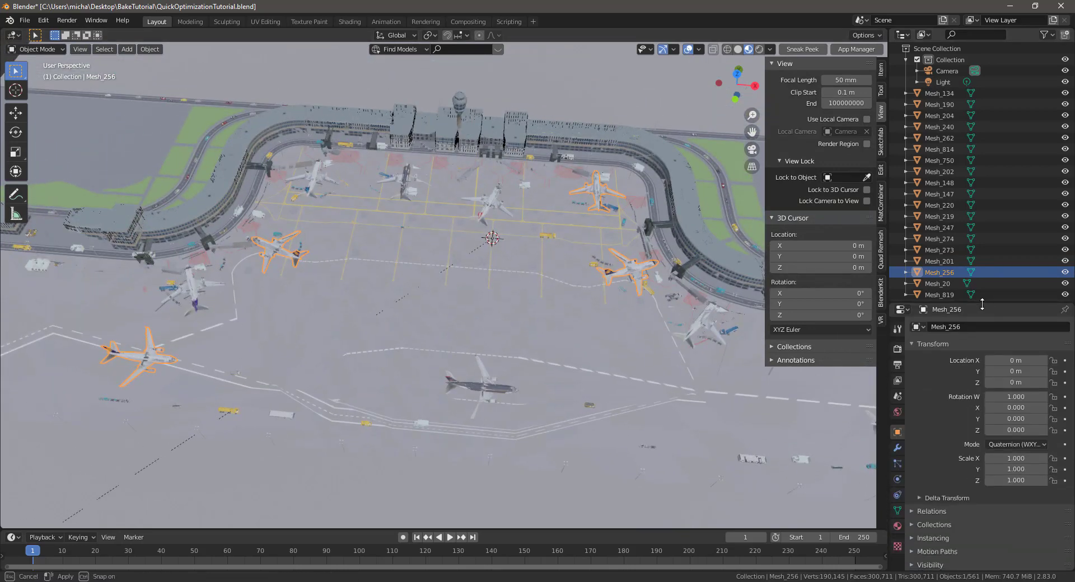
pyautogui.click(898, 449)
# Step: Add a Decimate modifier to the joined Lufthansa aircraft mesh and set its collapse ratio to 0.5
pyautogui.click(938, 329)
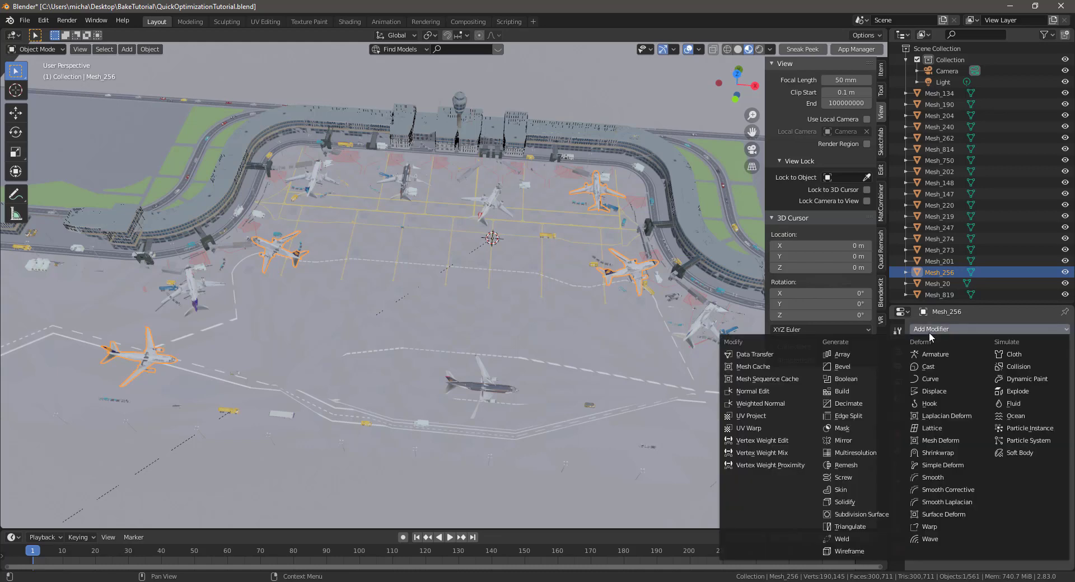
pyautogui.press('Escape')
pyautogui.click(935, 331)
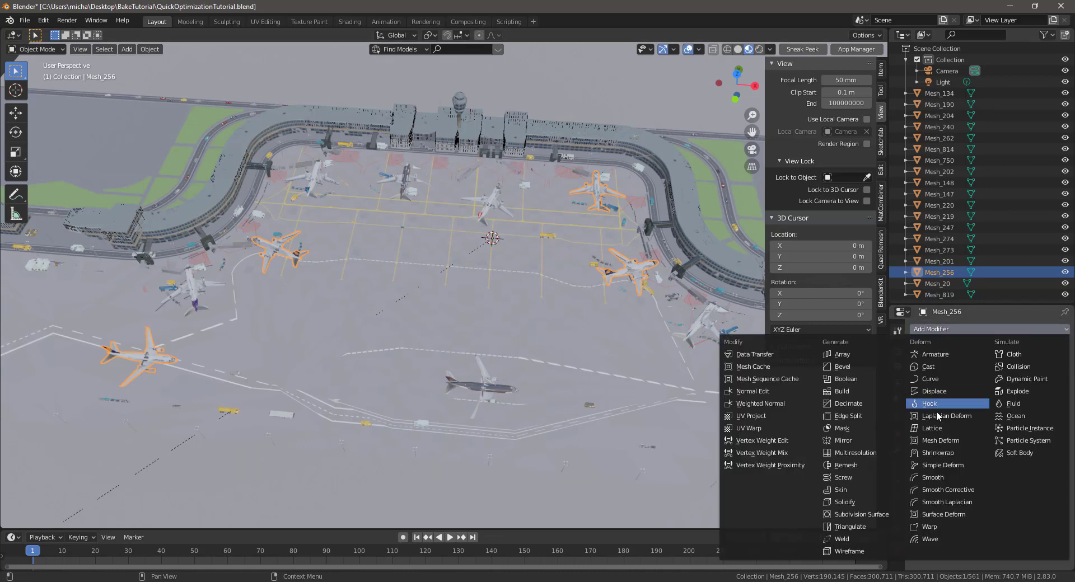
pyautogui.press('Escape')
pyautogui.click(939, 329)
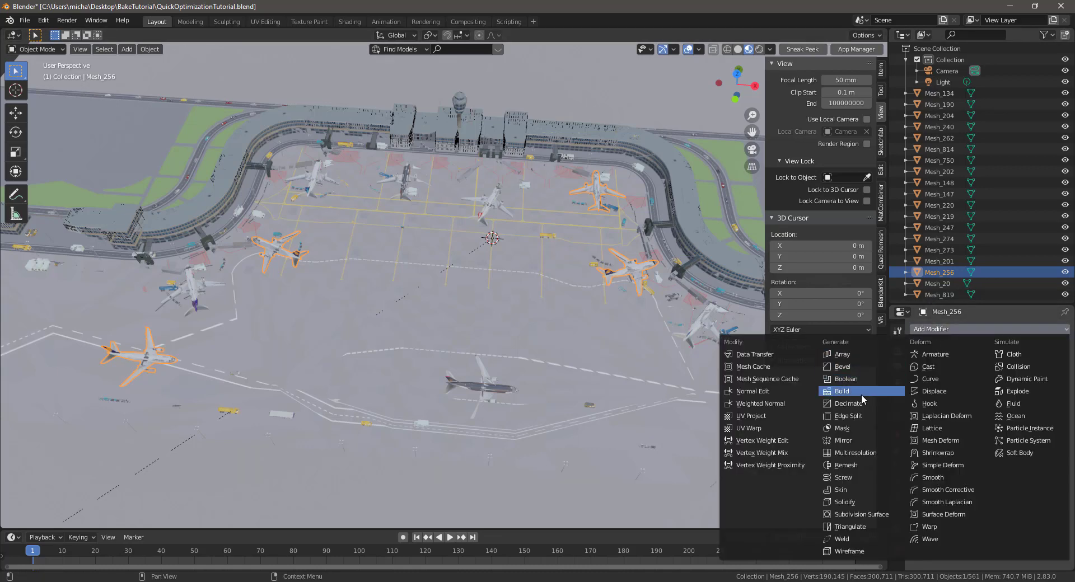
pyautogui.click(837, 404)
pyautogui.click(989, 390)
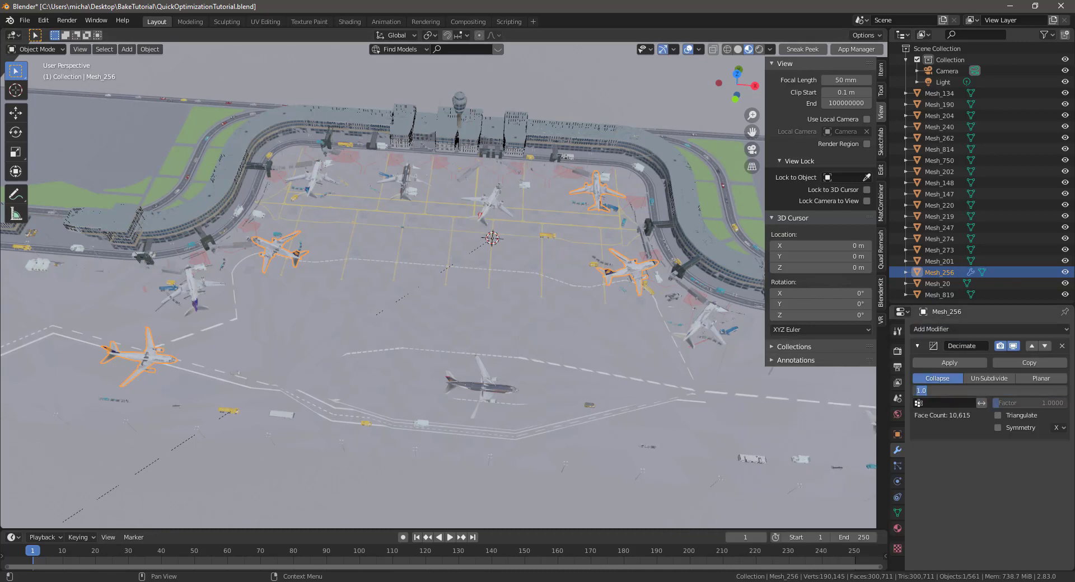
pyautogui.press('Return')
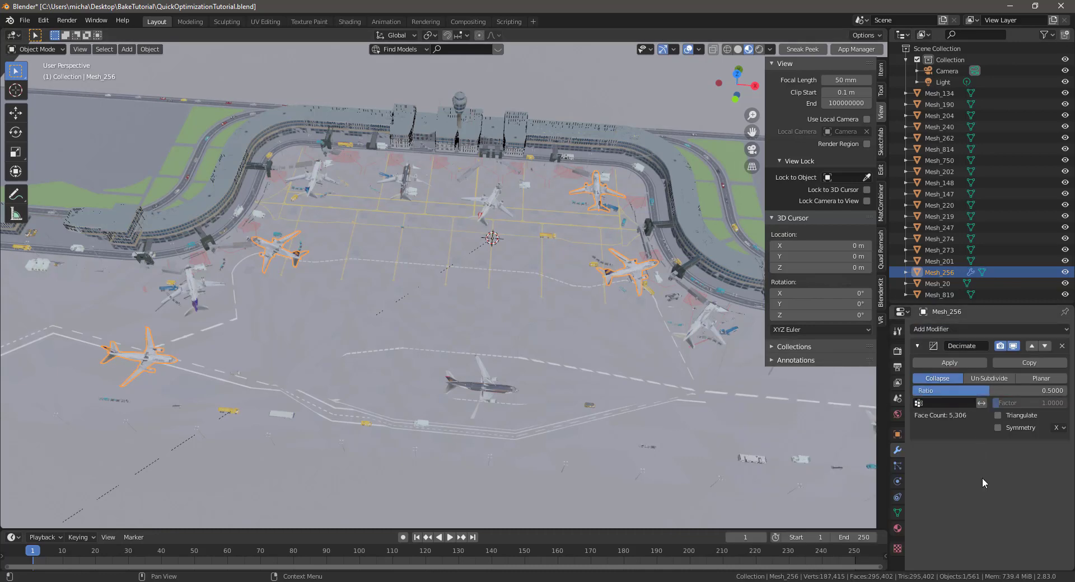
# Step: Inspect the decimated Lufthansa aircraft's fuselage, windows and wings up close for loss of detail
pyautogui.scroll(10, 644, 291)
pyautogui.keyDown('shift'); pyautogui.moveTo(644, 291); pyautogui.dragTo(459, 199, button='middle'); pyautogui.keyUp('shift')
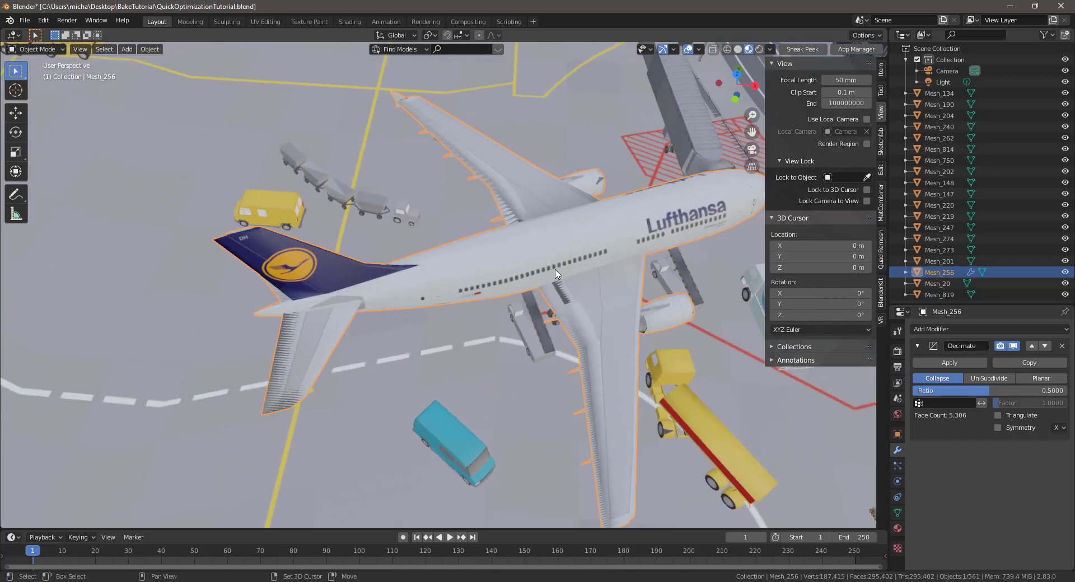
pyautogui.moveTo(572, 285); pyautogui.dragTo(484, 316, button='middle')
pyautogui.scroll(3, 593, 246)
pyautogui.scroll(4, 504, 323)
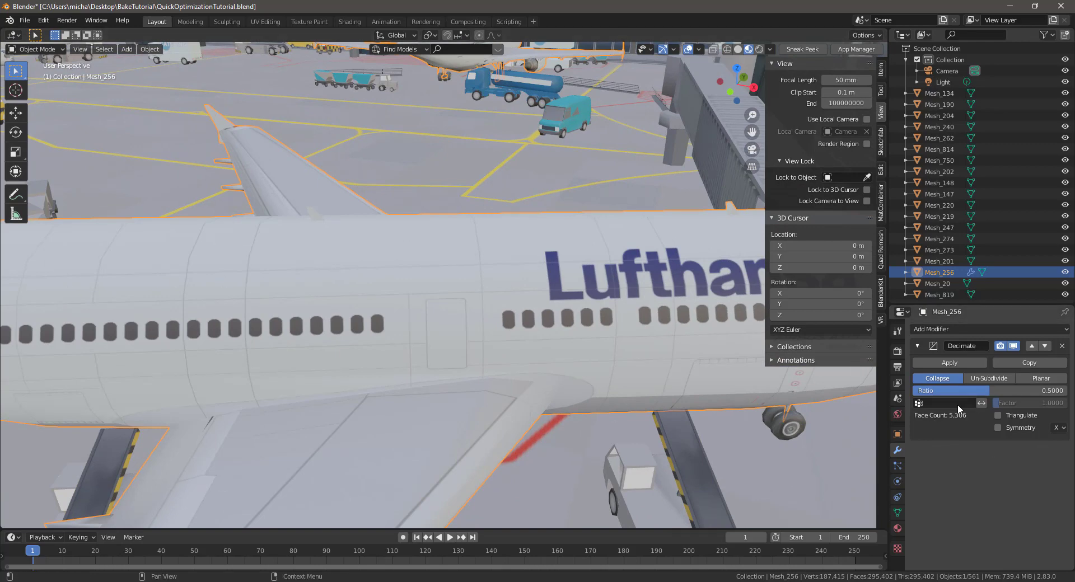
pyautogui.scroll(-3, 460, 343)
pyautogui.scroll(2, 540, 355)
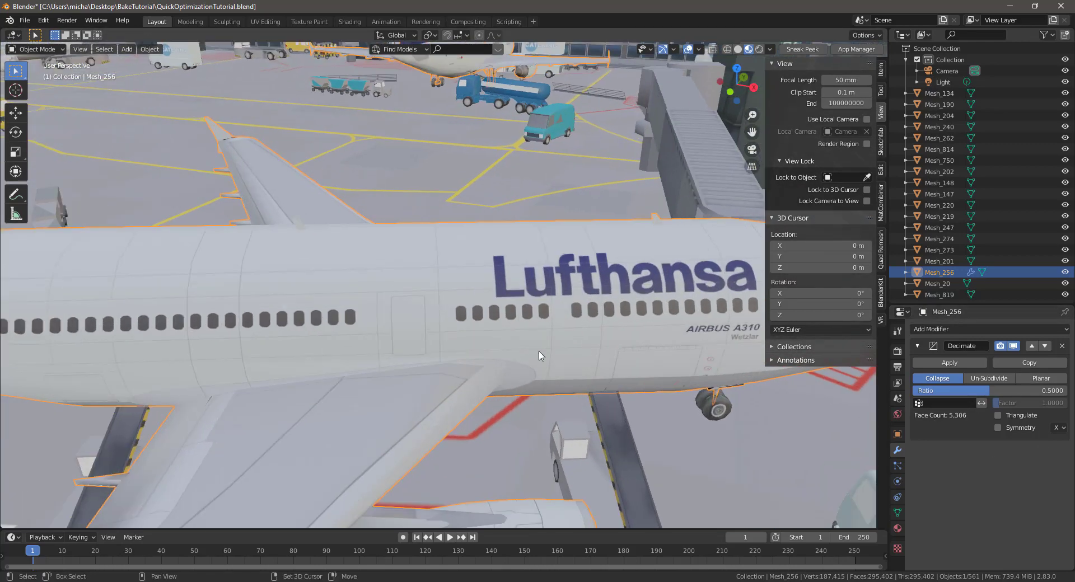
pyautogui.scroll(-1, 540, 355)
# Step: Set the Lufthansa aircraft's Decimate ratio to 1.0 and select the large ground plane of the airport scene
pyautogui.moveTo(976, 389); pyautogui.dragTo(1058, 390)
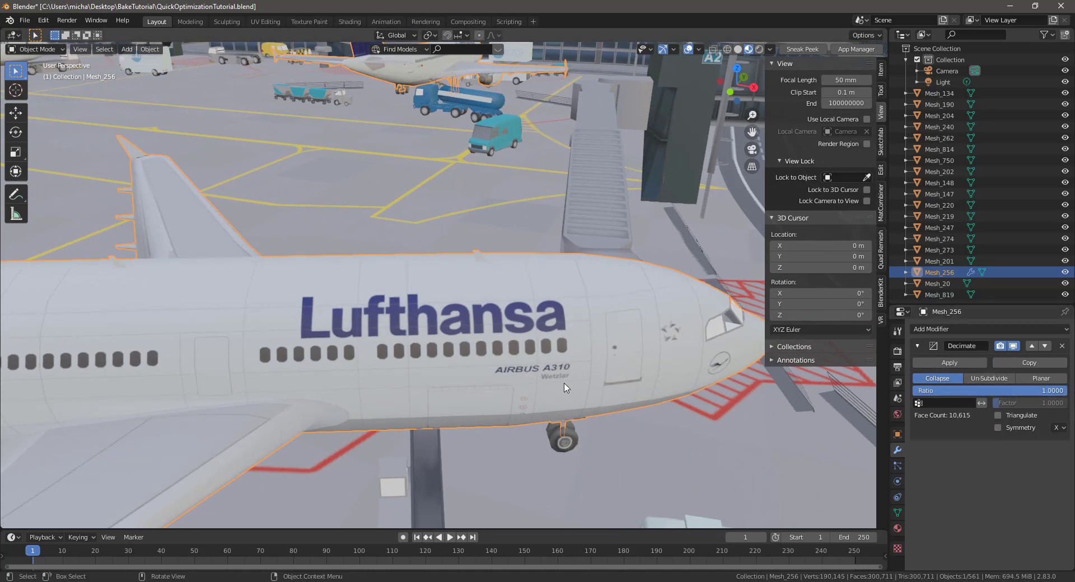
pyautogui.scroll(-2, 421, 394)
pyautogui.scroll(-3, 422, 394)
pyautogui.keyDown('shift'); pyautogui.moveTo(303, 364); pyautogui.dragTo(444, 401, button='middle'); pyautogui.keyUp('shift')
pyautogui.scroll(-3, 439, 358)
pyautogui.scroll(-3, 445, 402)
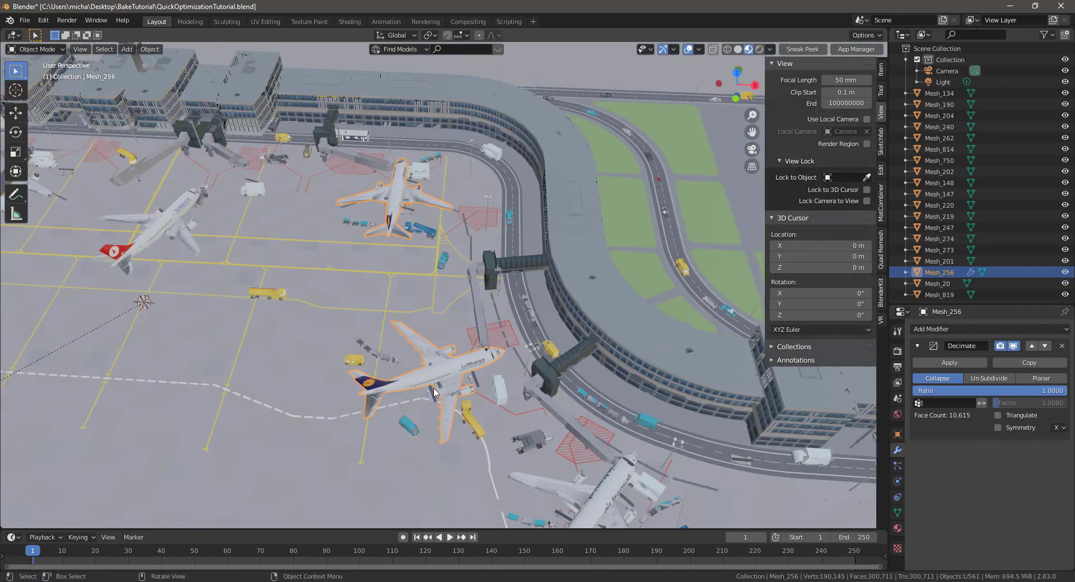
pyautogui.scroll(-5, 436, 395)
pyautogui.moveTo(432, 389); pyautogui.dragTo(523, 297, button='middle')
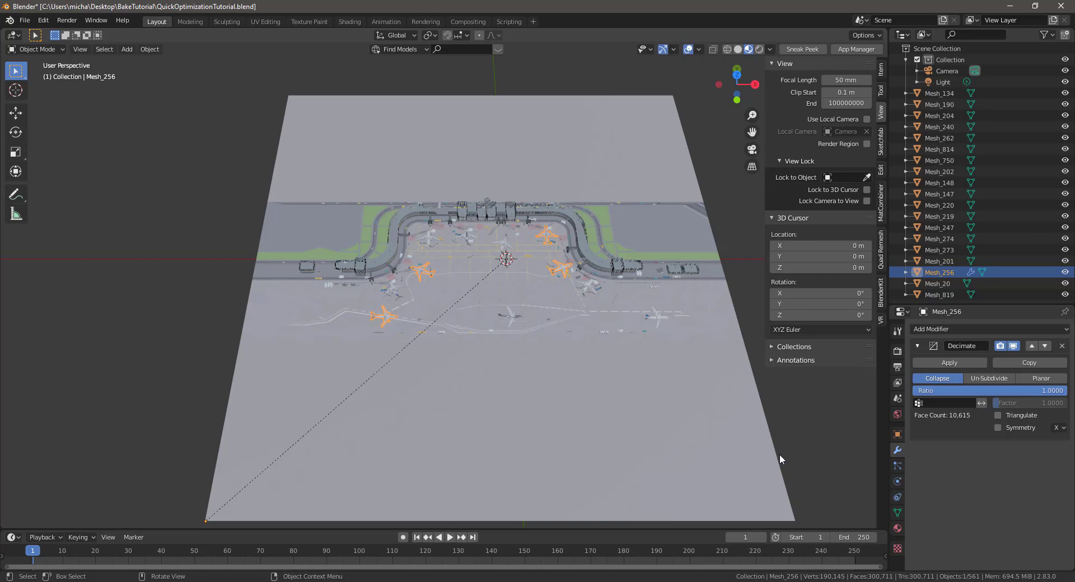
pyautogui.click(654, 373)
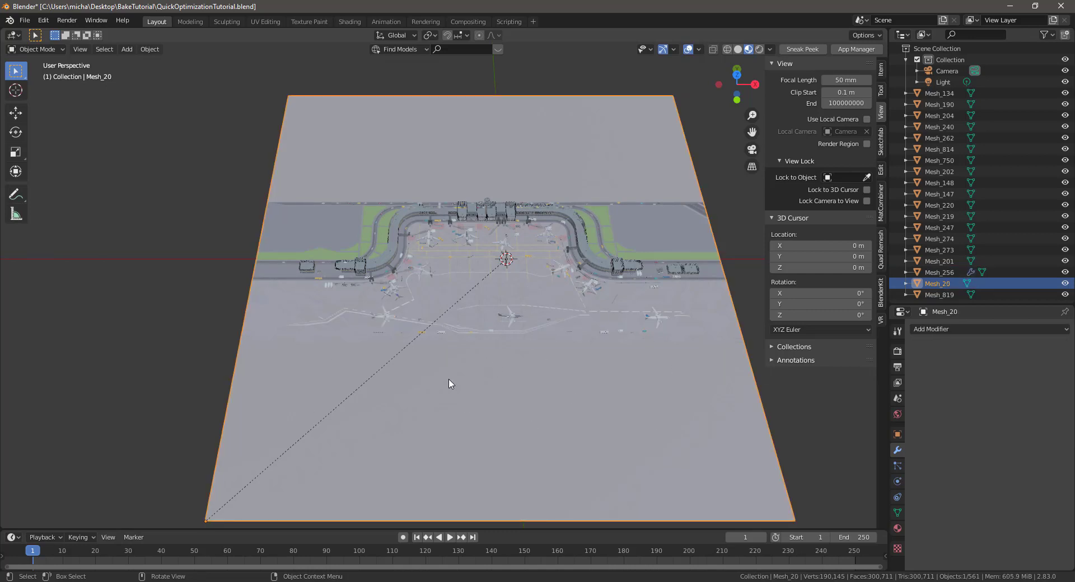